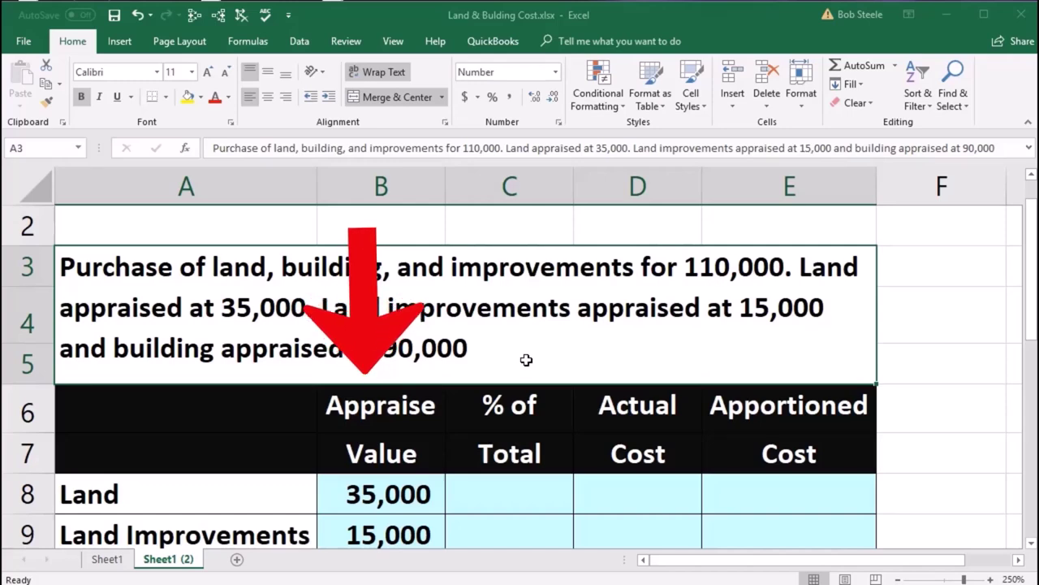
Review the purchase problem text, the appraised values and the Totals formula in B11
click(673, 315)
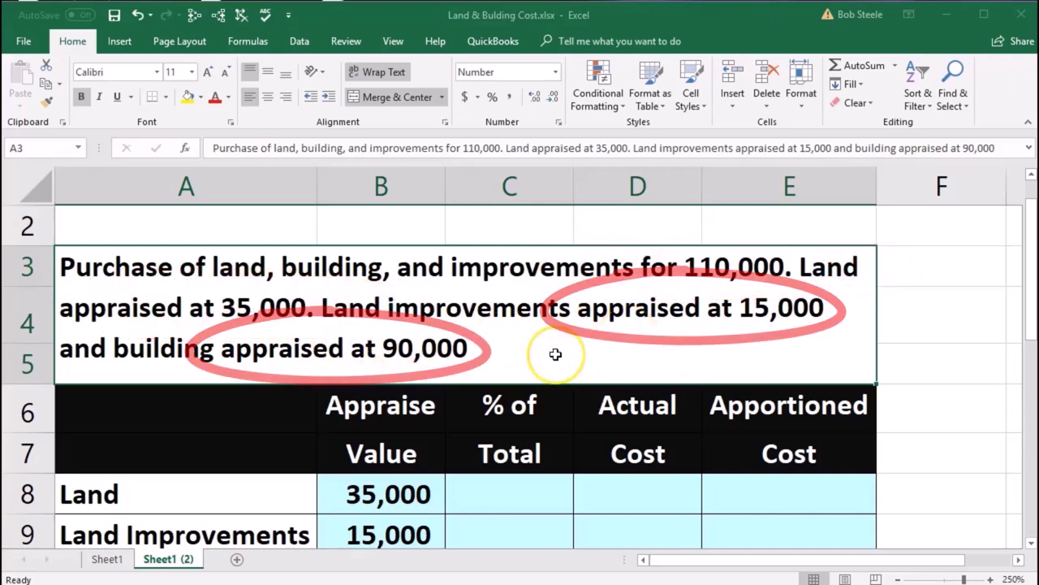
scroll(555, 354, down, 1)
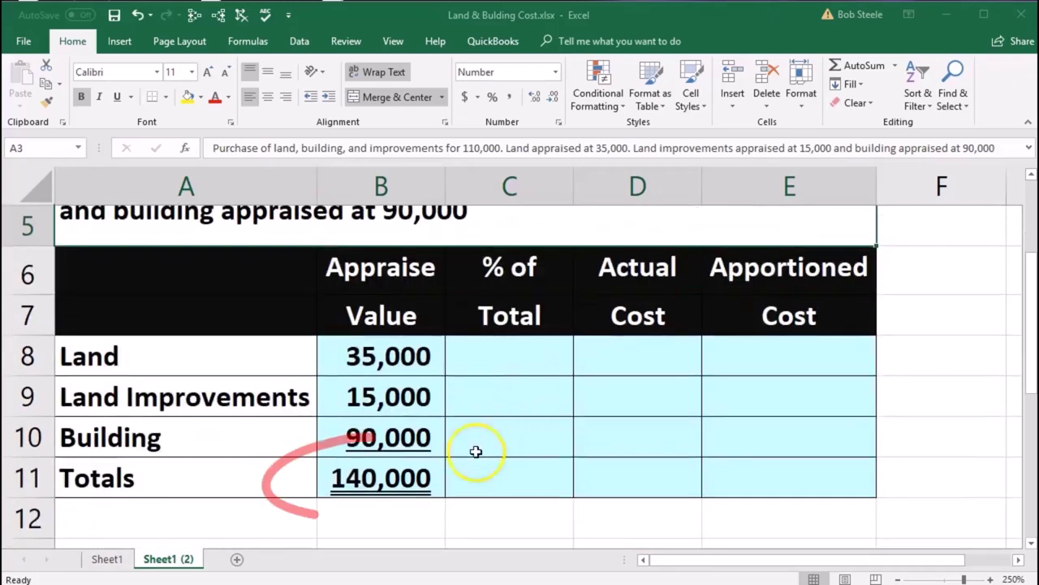
click(414, 477)
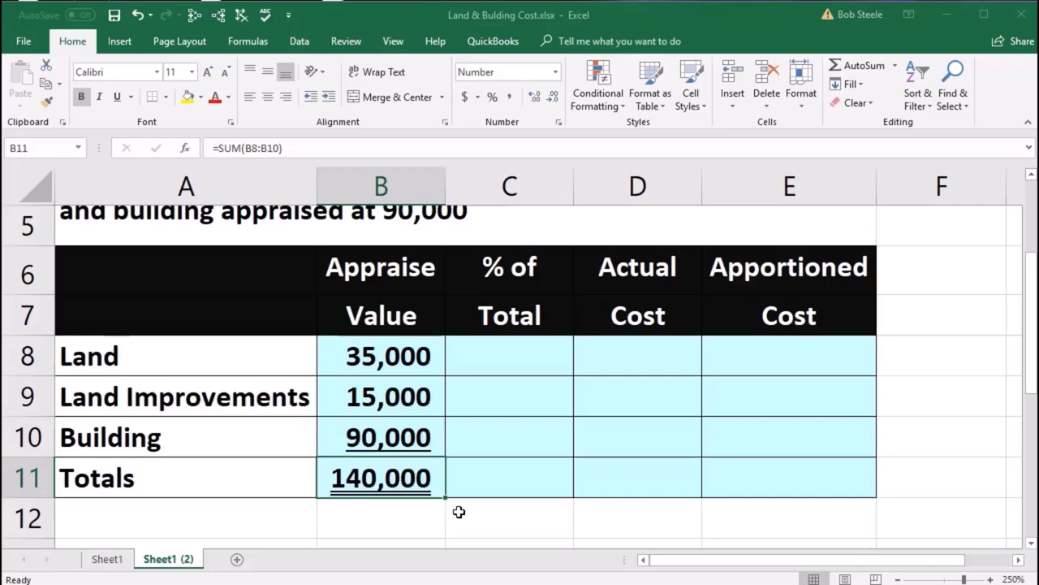
scroll(569, 406, up, 1)
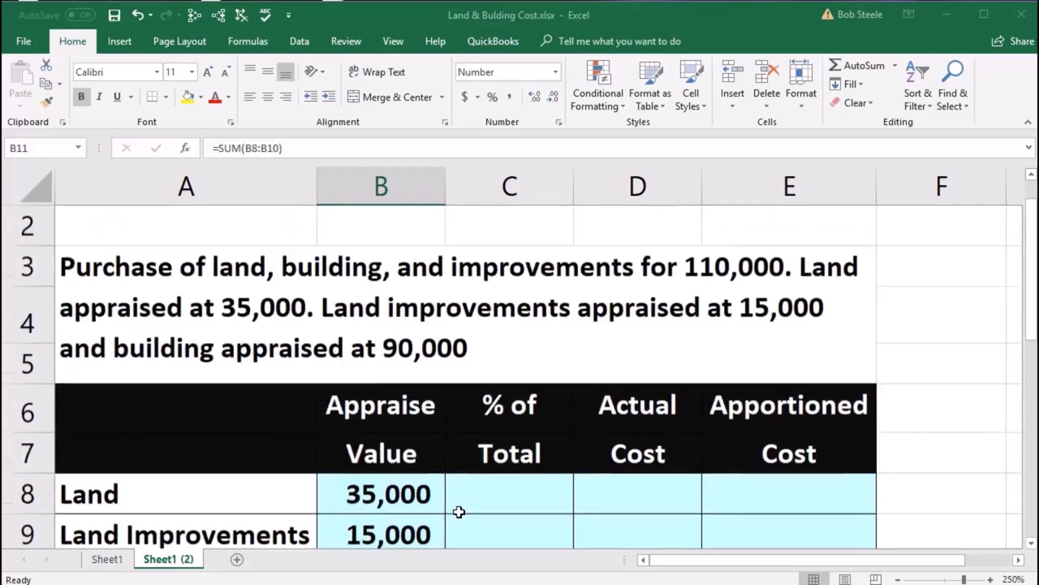
scroll(690, 293, down, 1)
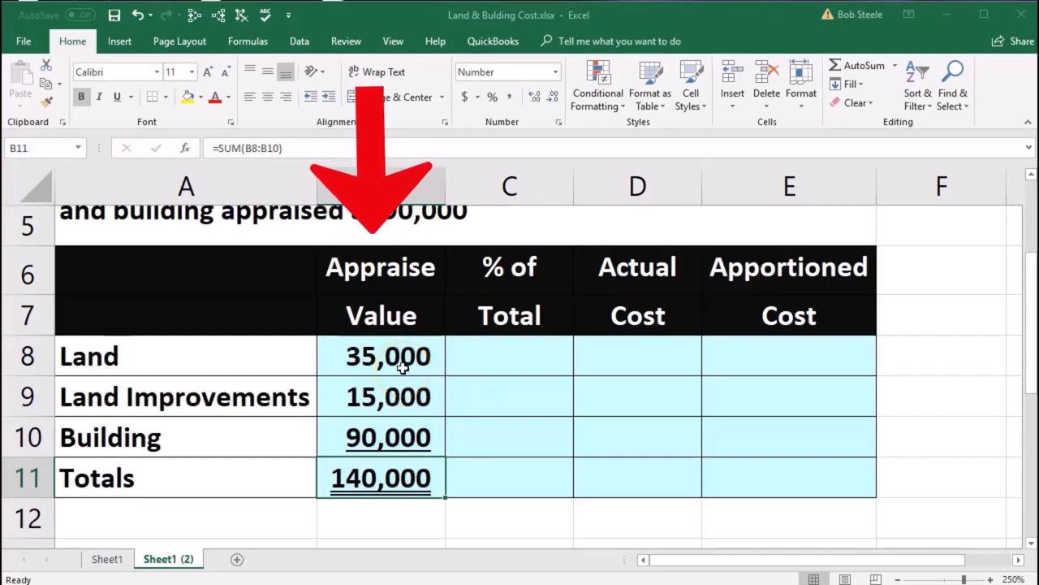
click(373, 487)
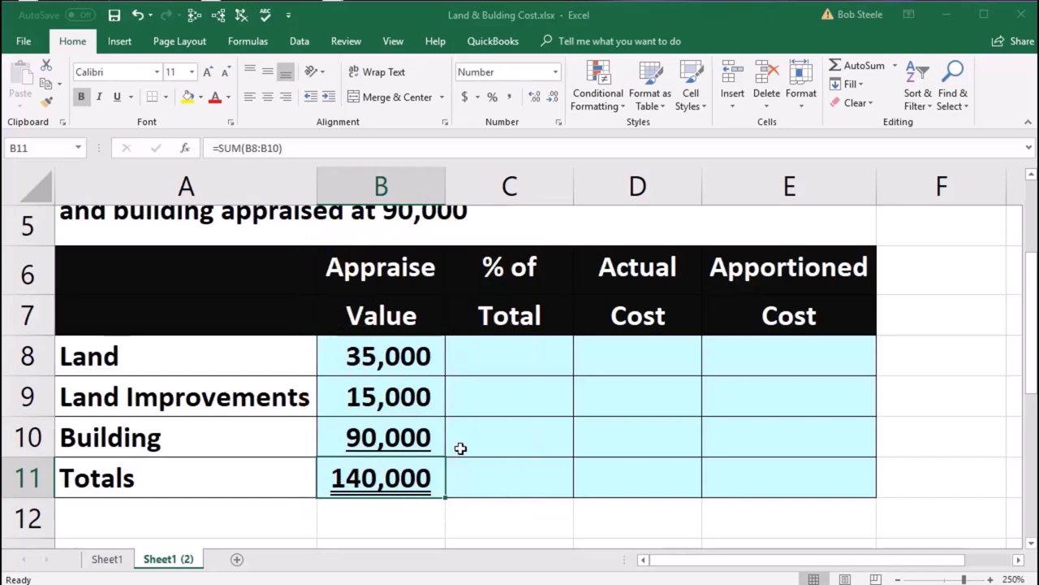
Open Calculator and divide the Land appraised value by the total, 35000 ÷ 140000
click(484, 363)
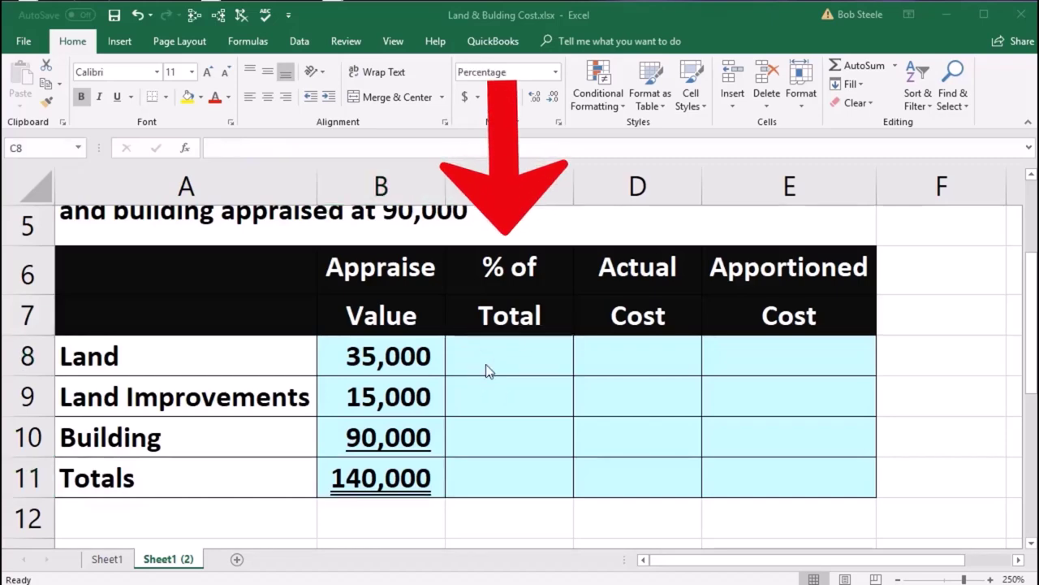
key(XF86Calculator)
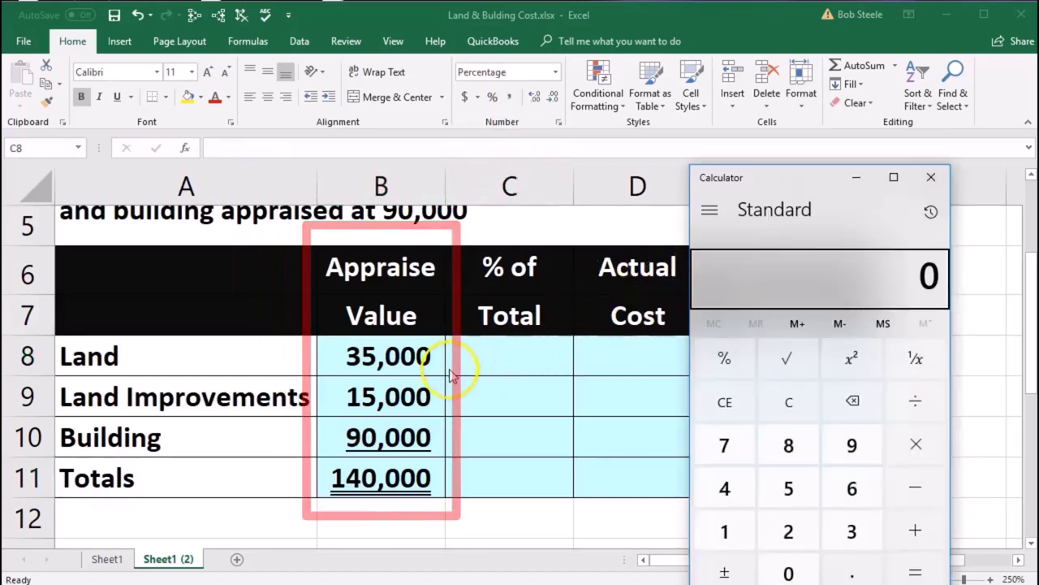
text(350000)
key(slash)
text(1400)
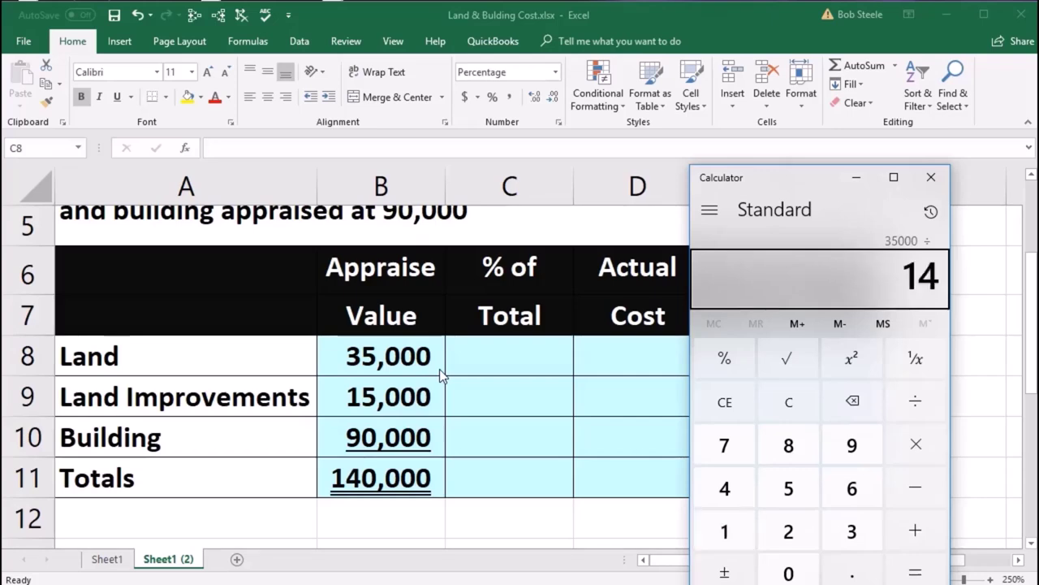
key(Return)
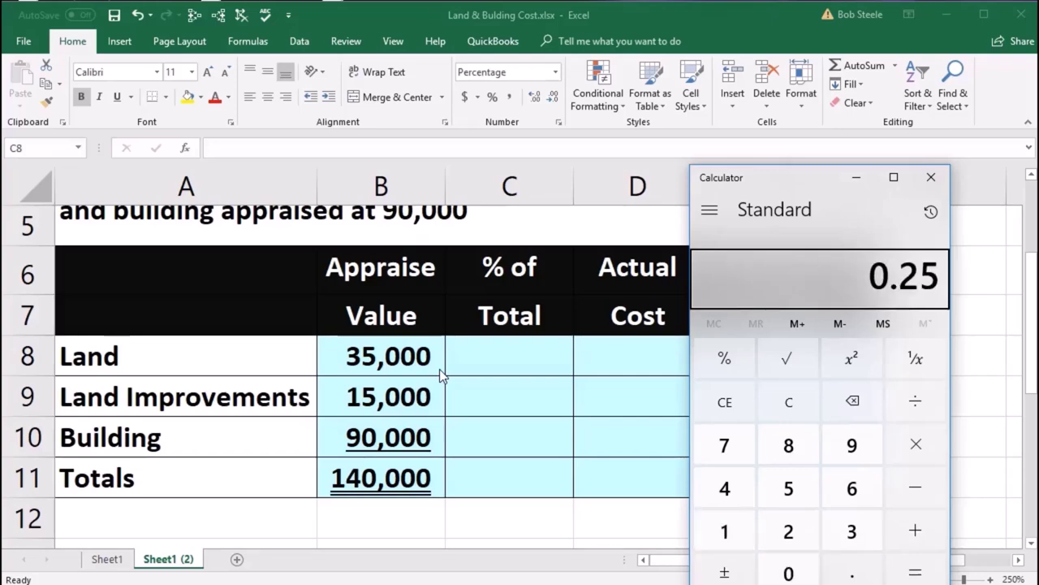
Clear the calculation and divide the Land Improvements value by the total, 15000 ÷ 140000
click(786, 407)
text(1500)
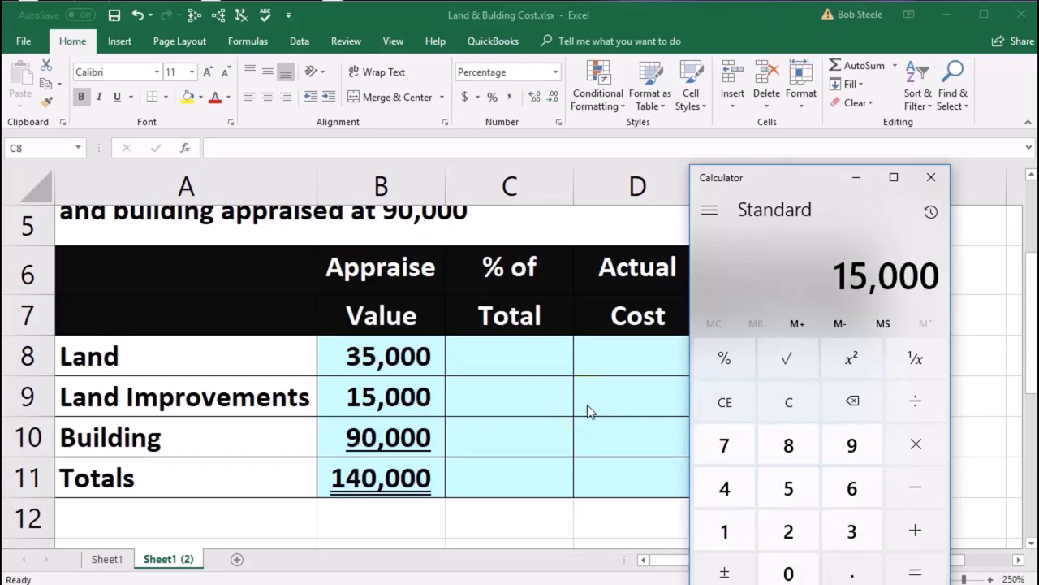
text(14000)
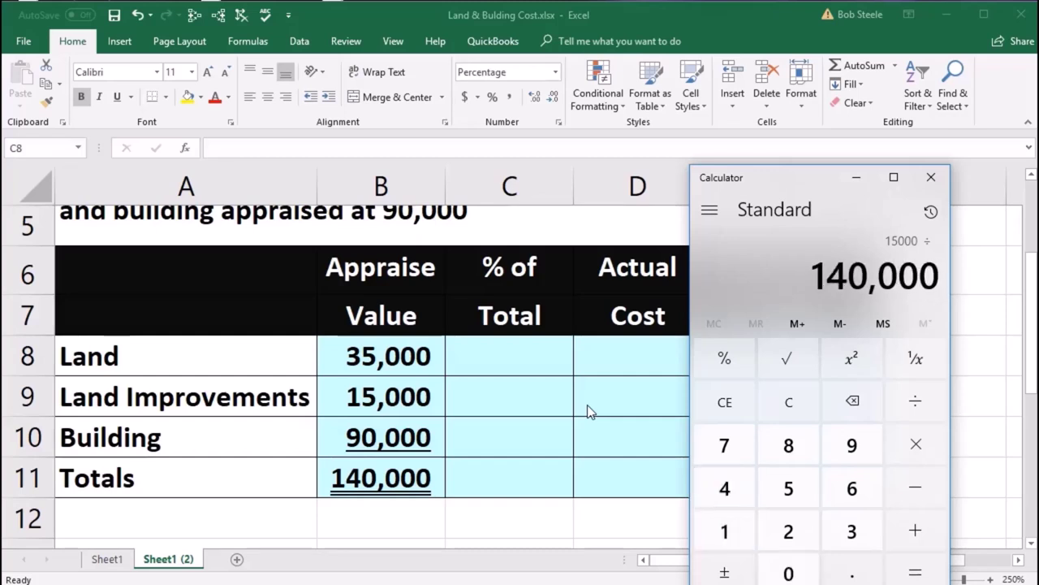
key(Return)
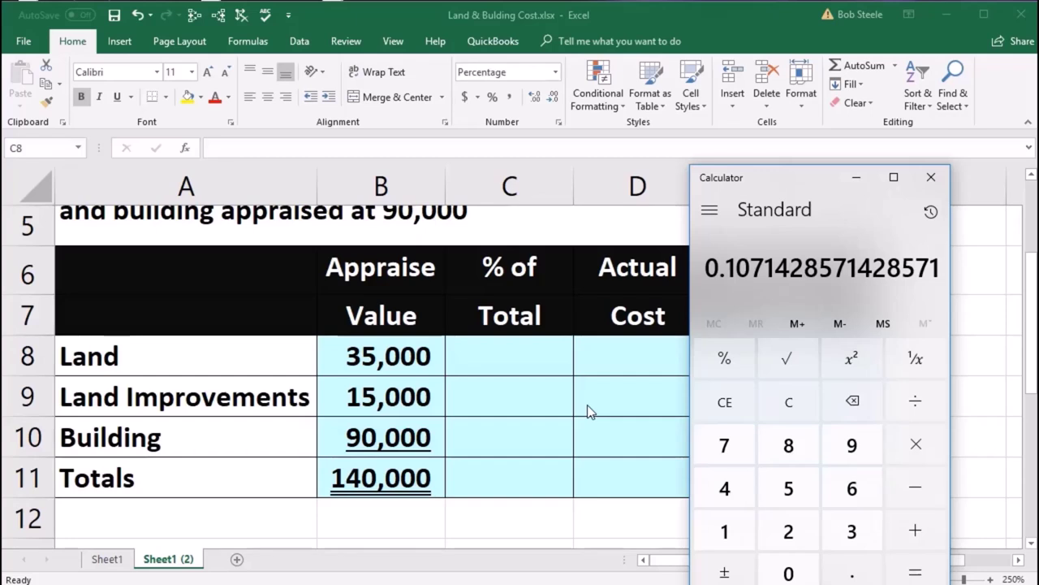
Divide the Building appraised value by the total, 90000 ÷ 140000, and close Calculator
click(787, 404)
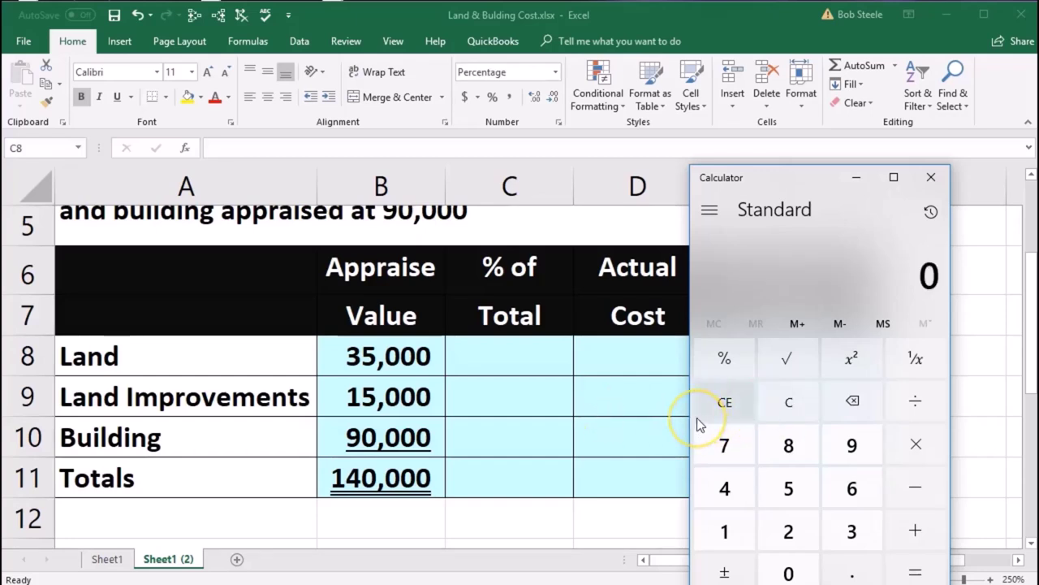
text(900000)
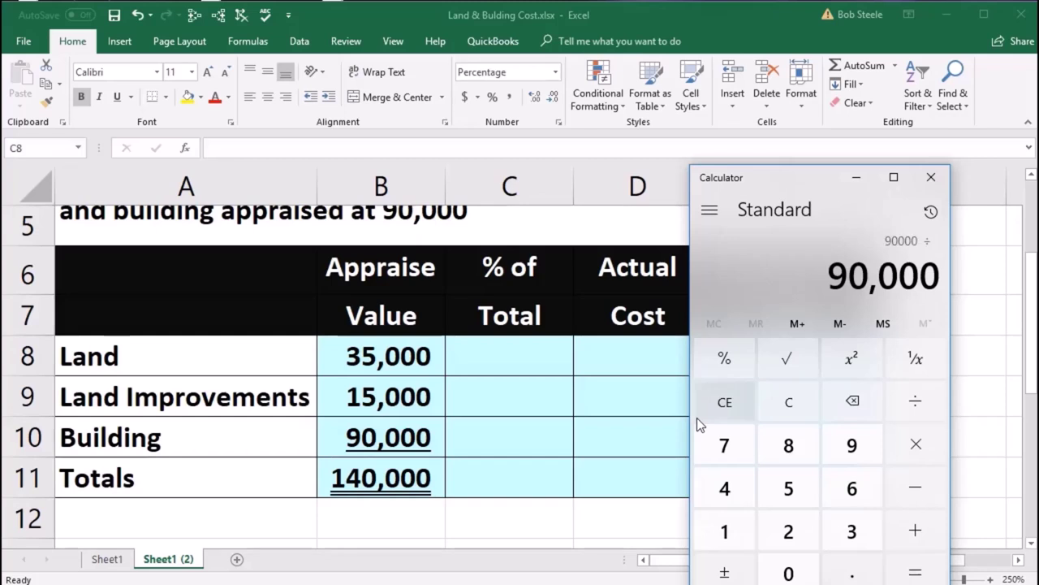
text(140000)
key(Return)
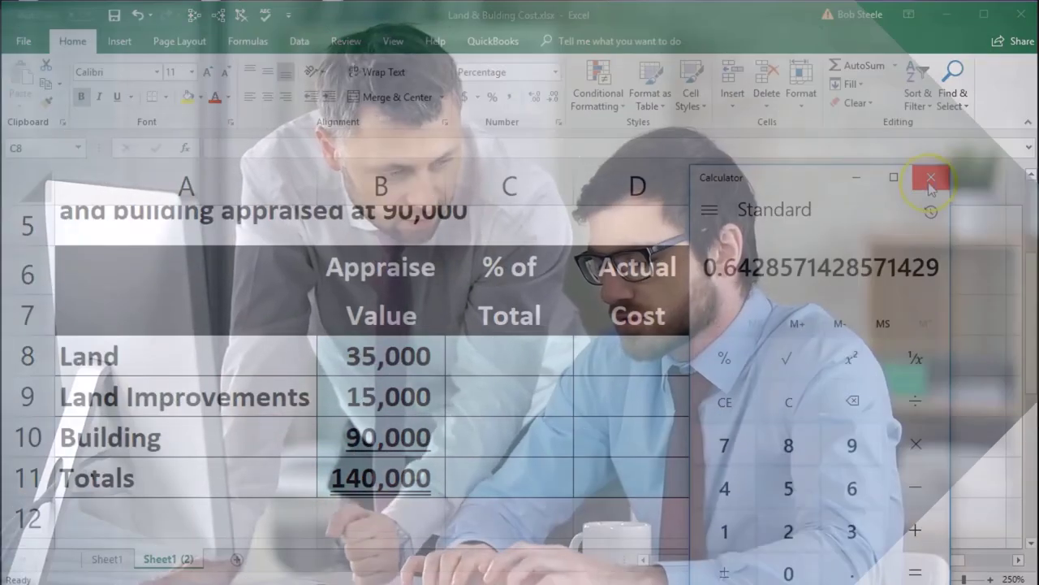
click(931, 183)
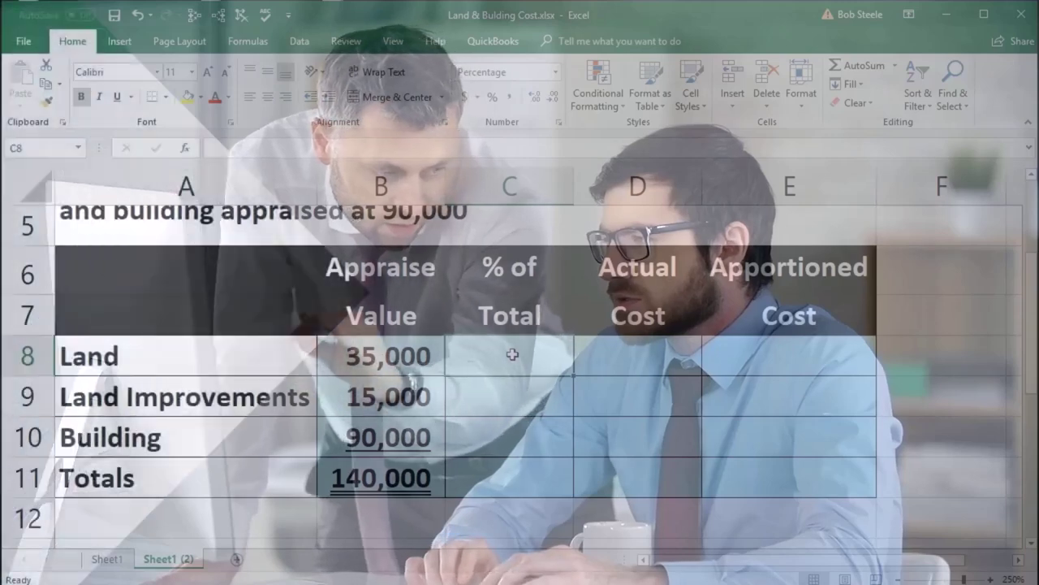
Enter =B8/B11 in C8 to calculate Land's percentage of the total appraised value
text(=)
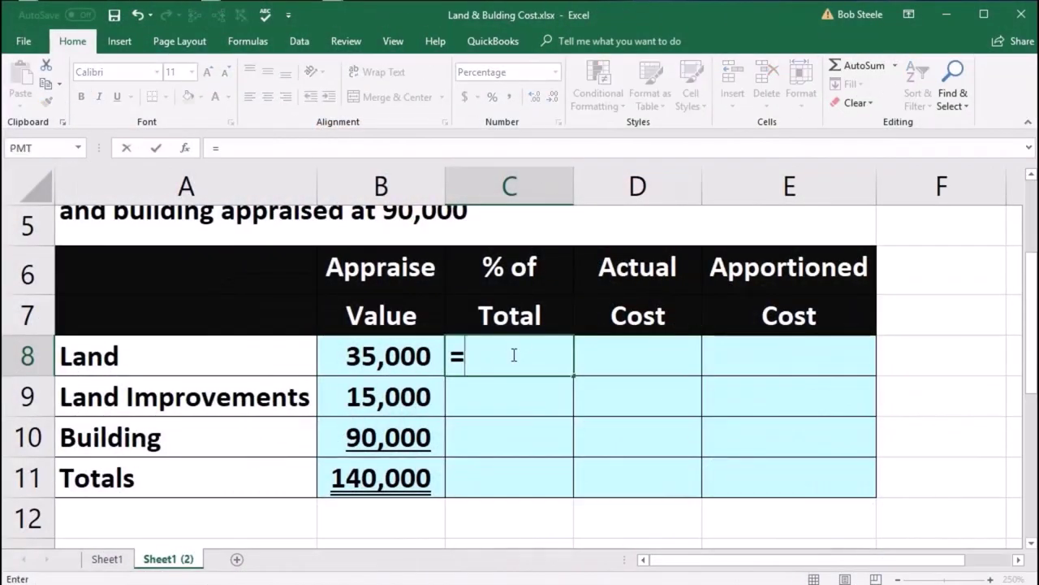
click(382, 356)
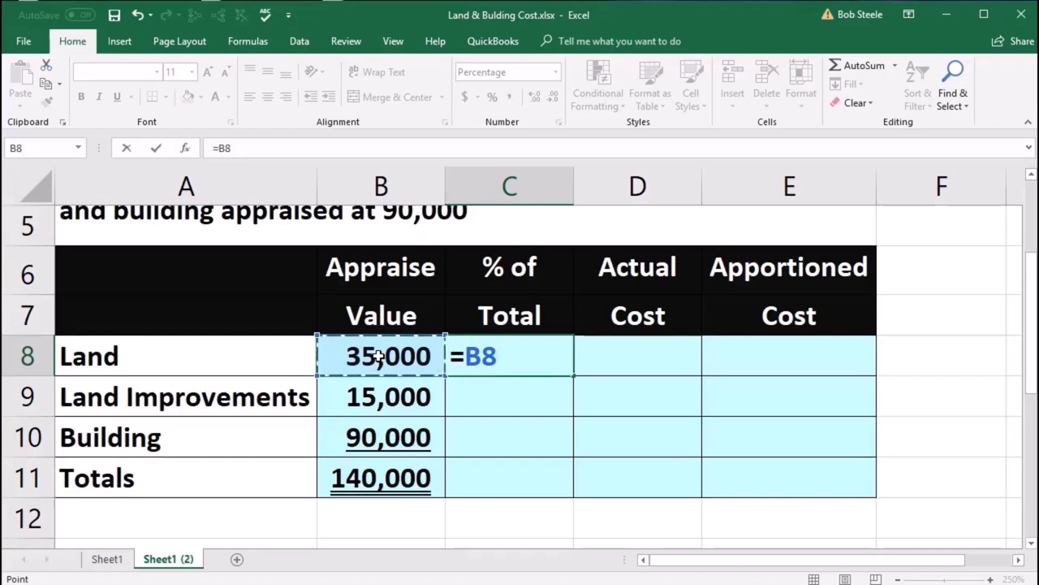
text(/)
click(387, 486)
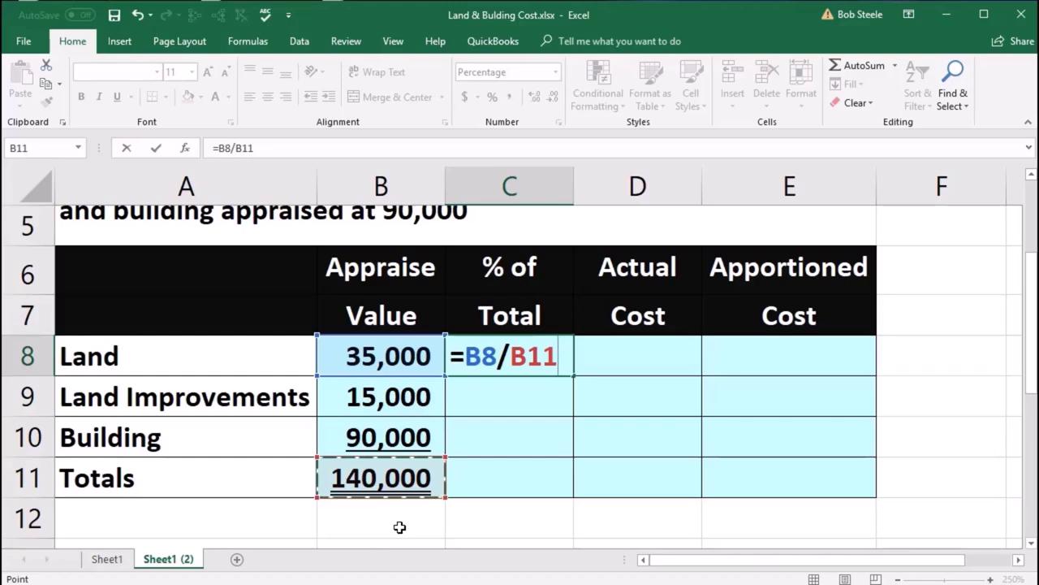
key(Return)
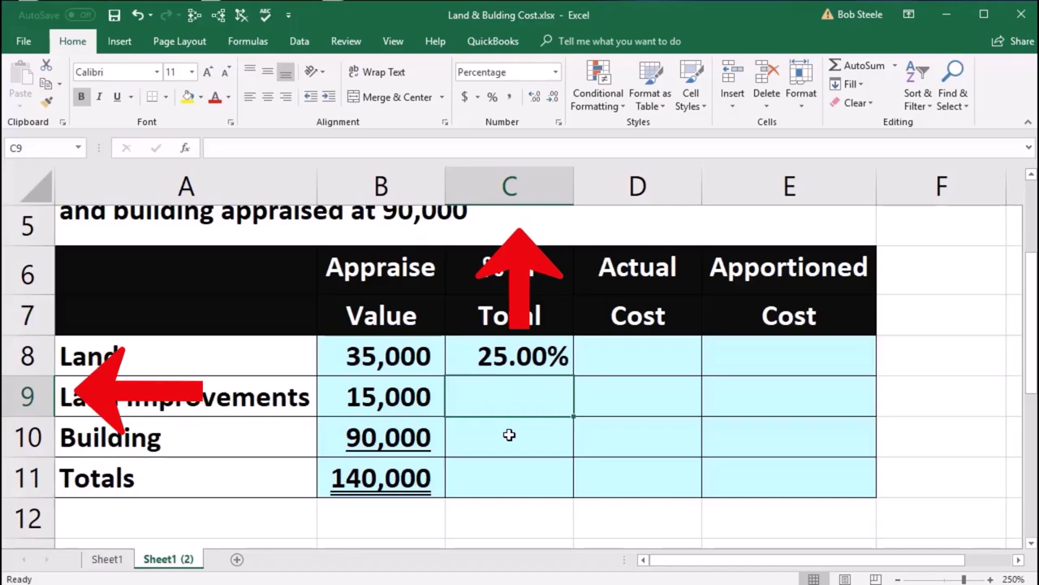
Make the B11 reference absolute in the C8 formula so it reads =B8/$B$11
double_click(507, 366)
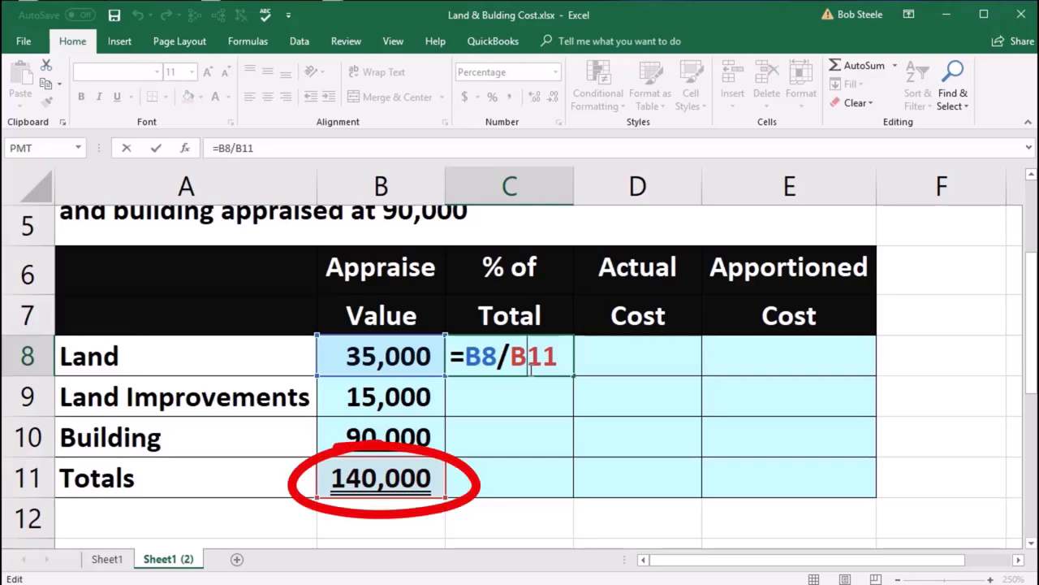
key(F4)
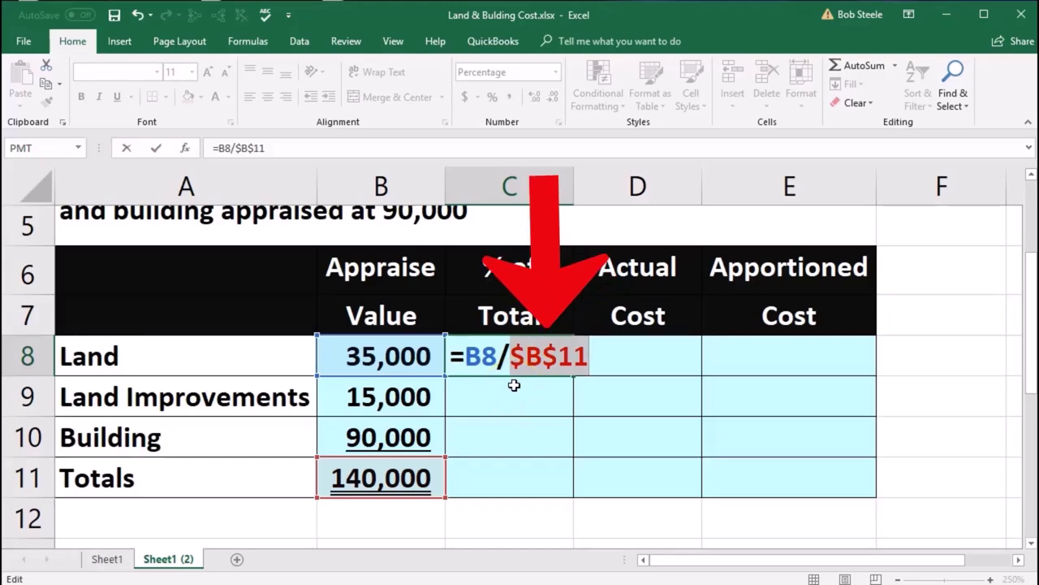
key(Return)
Try filling the Land percentage formula from C8 down to C9 and inspect the copied formula
click(544, 357)
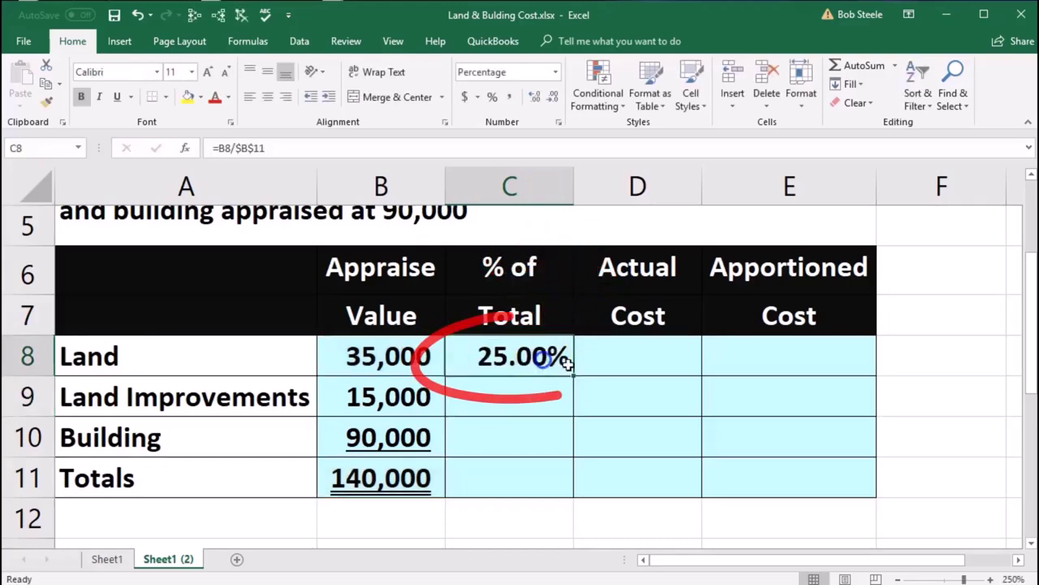
drag(574, 376, 575, 414)
click(499, 465)
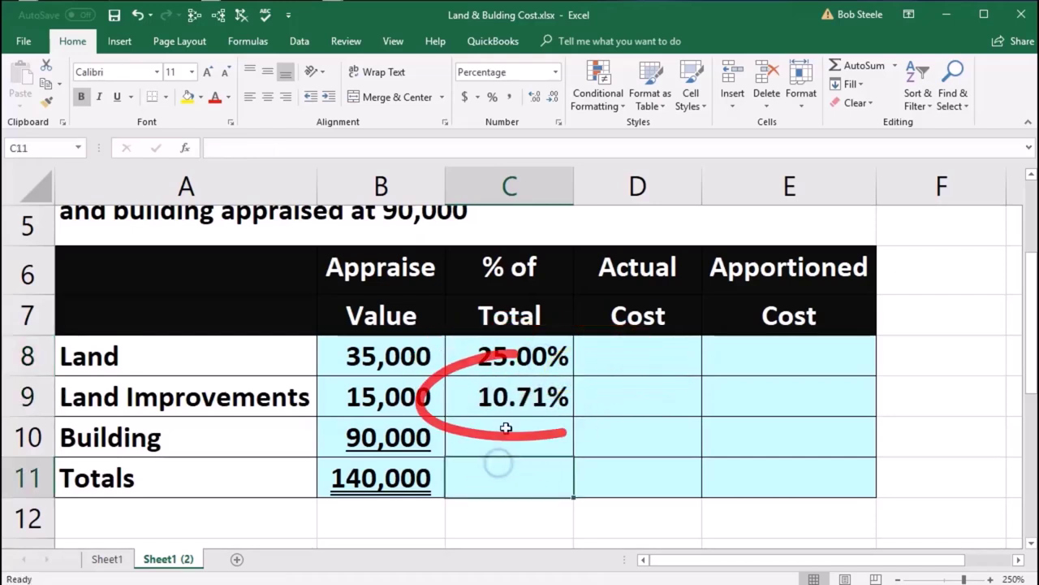
key(F2)
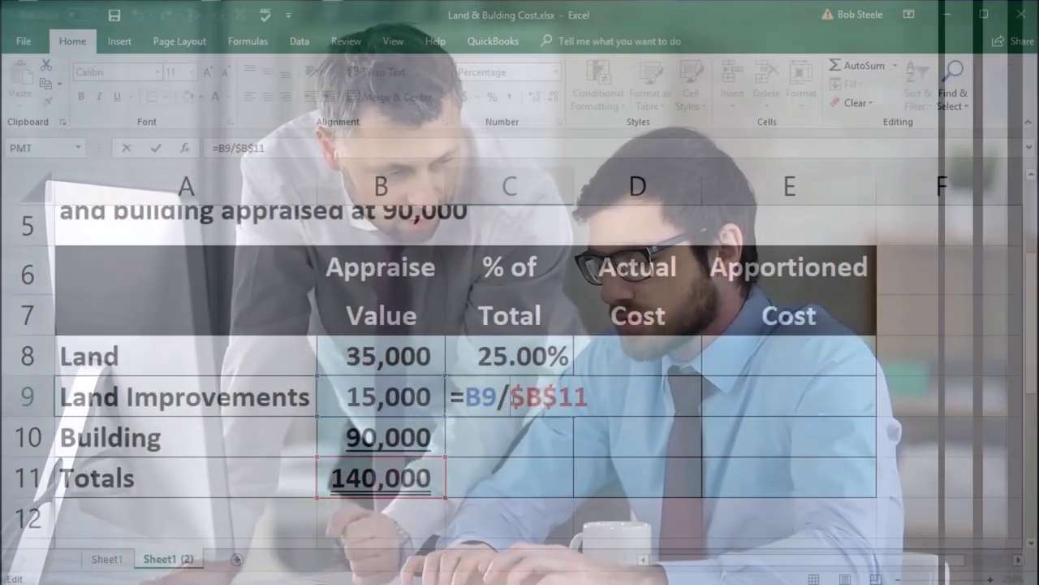
Enter =B9/B11 in C9 to calculate the Land Improvements percentage of the total
click(512, 398)
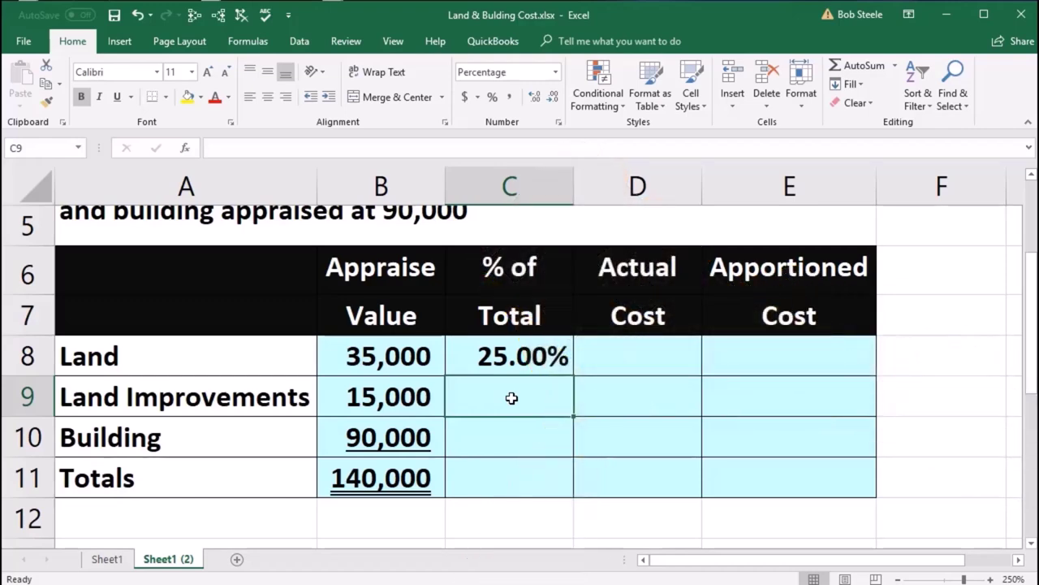
text(=)
click(408, 396)
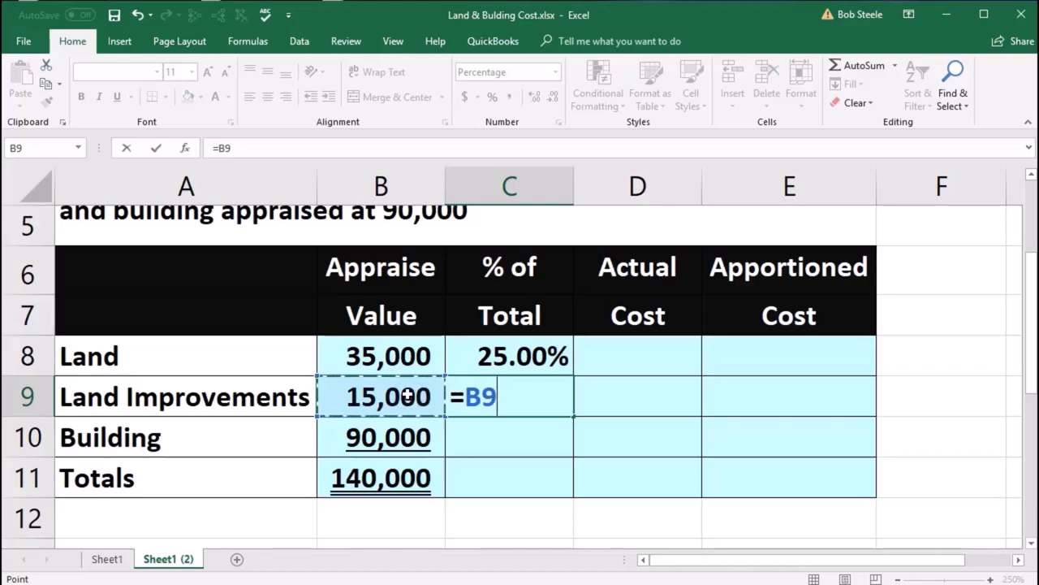
click(383, 478)
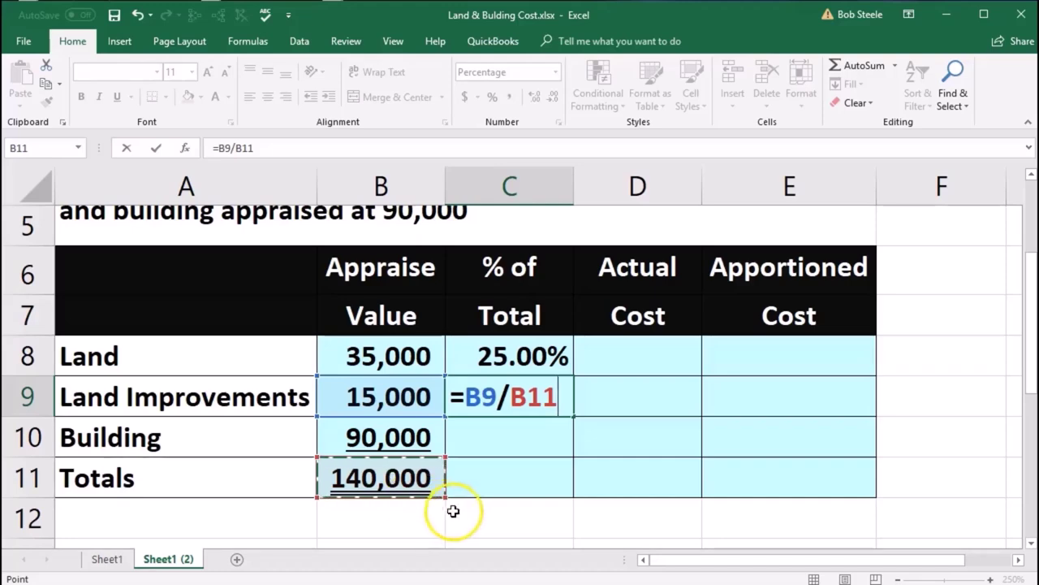
key(Return)
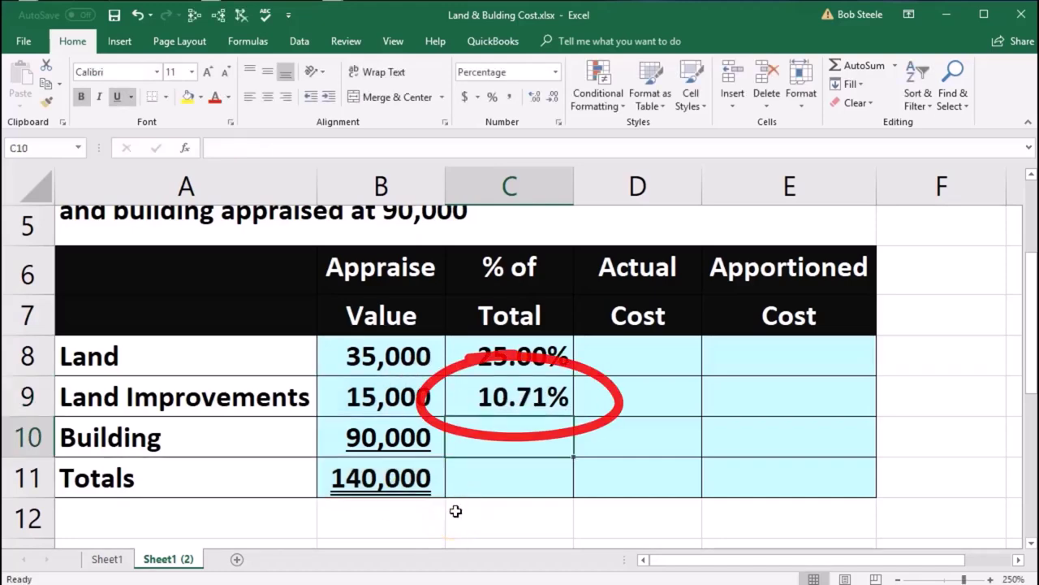
Show the Land Improvements percentage in C9 with three decimals, and return it to two decimals
click(505, 398)
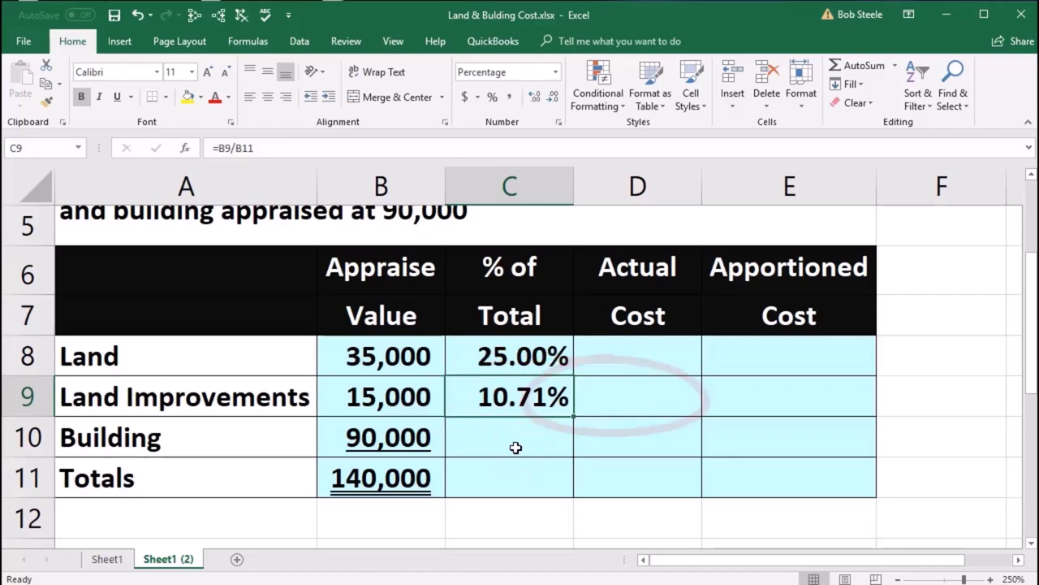
click(535, 95)
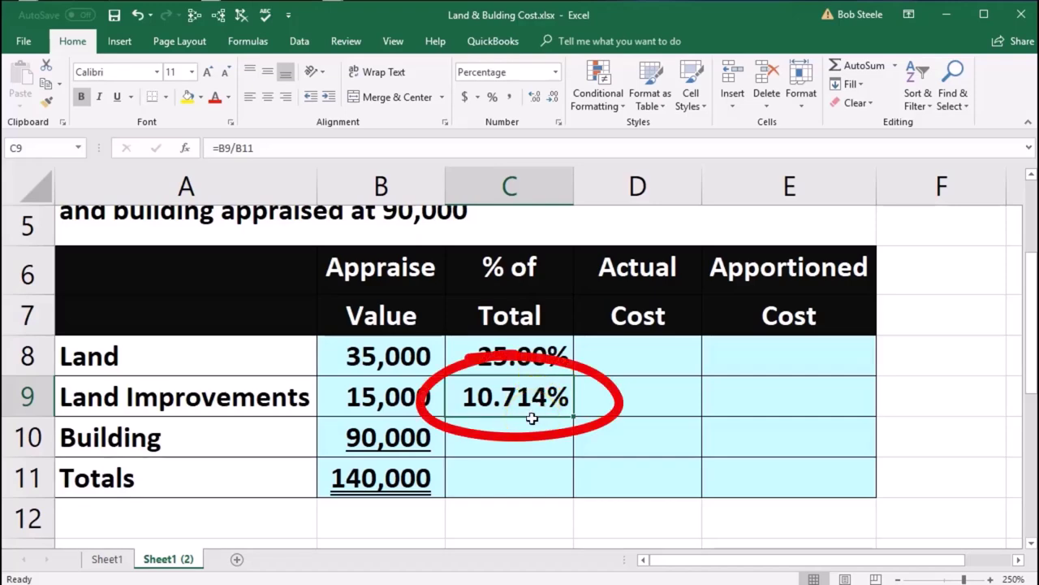
click(556, 95)
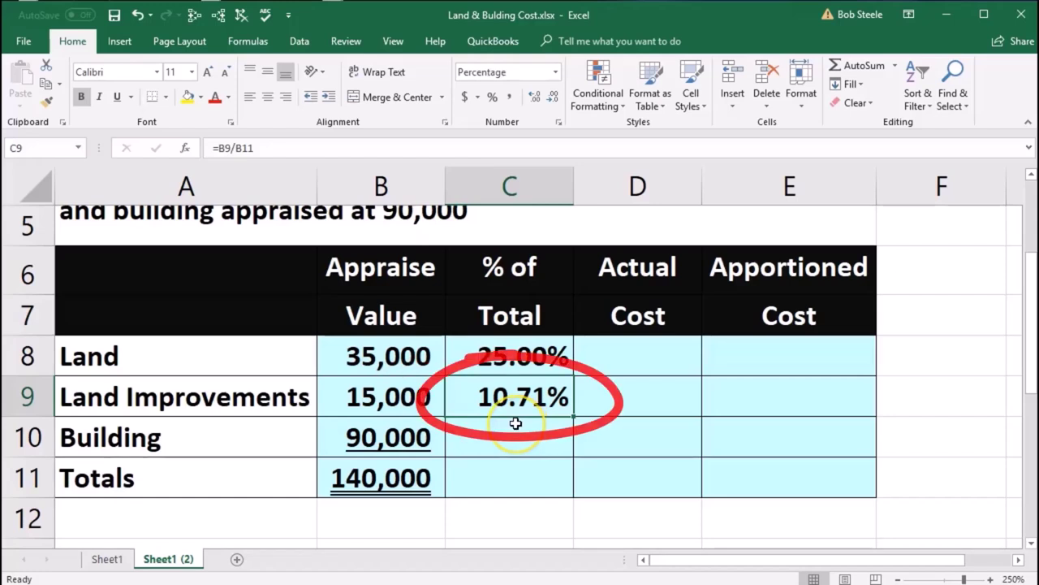
Enter =B10/B11 in C10 to calculate the Building percentage of the total appraised value
click(515, 423)
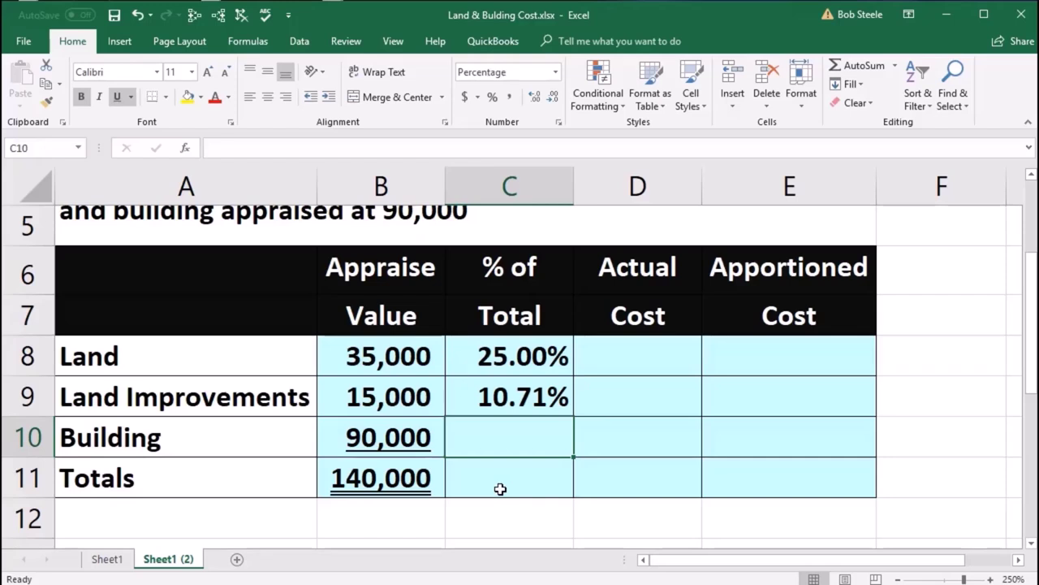
text(=)
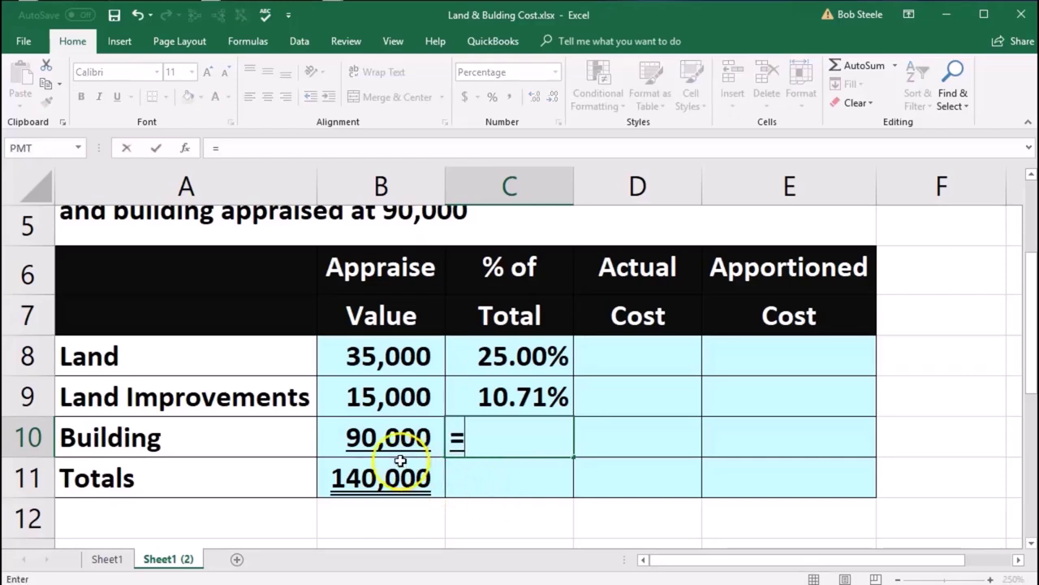
click(381, 439)
text(/)
click(370, 477)
key(Return)
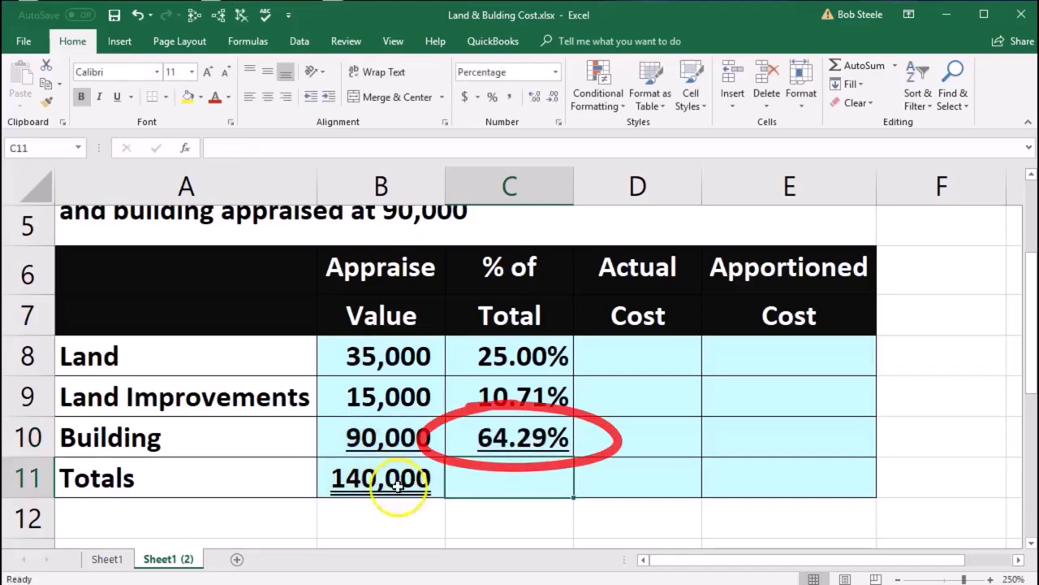
Show the Building percentage in C10 with three decimals, and return it to two decimals
click(502, 433)
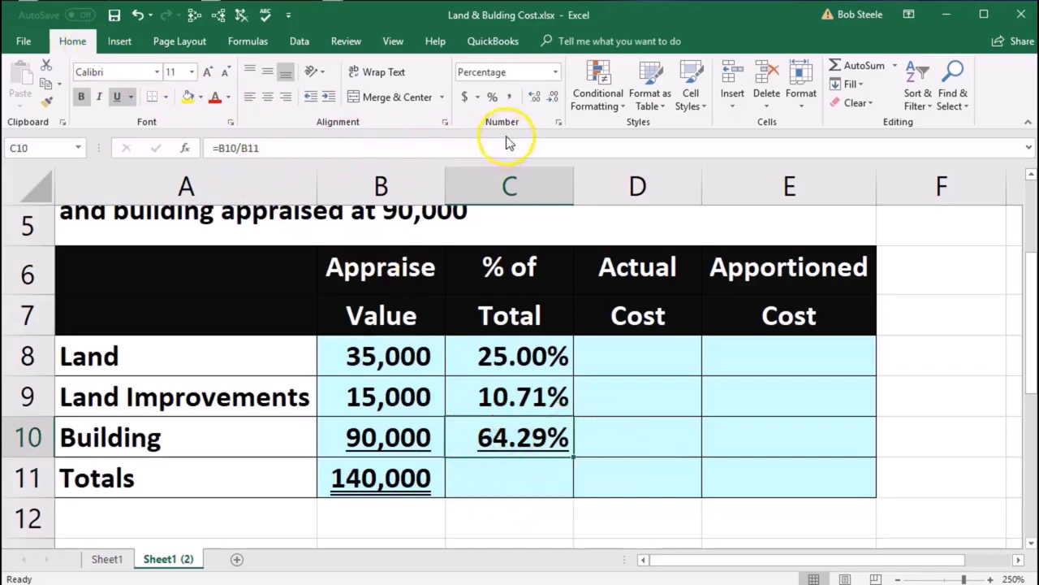
click(537, 96)
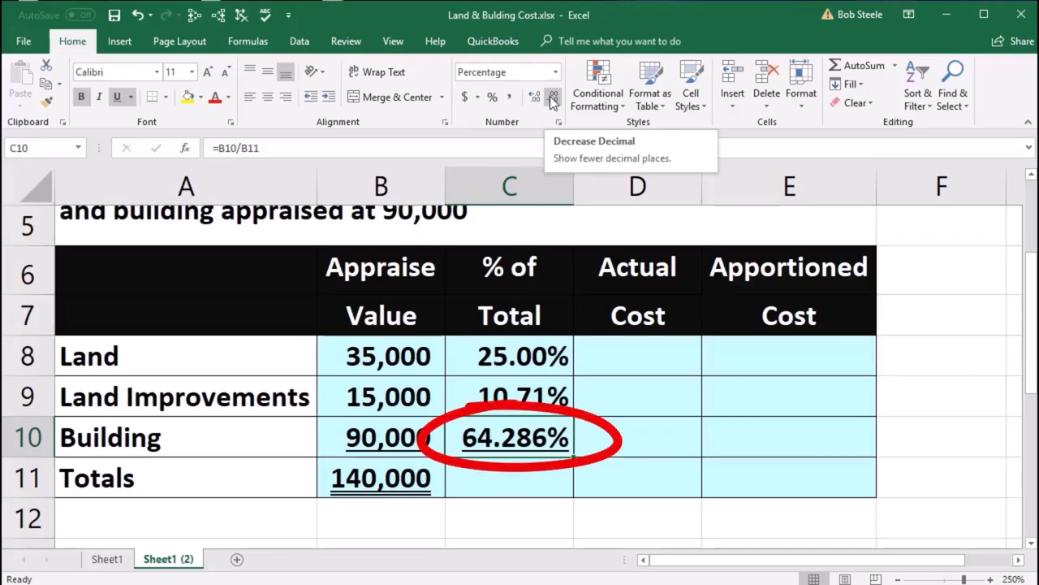
click(552, 97)
Check the sum of the percentages in C8:C10 by selecting them and by adding 25+10.71+64.29 in Calculator
click(511, 483)
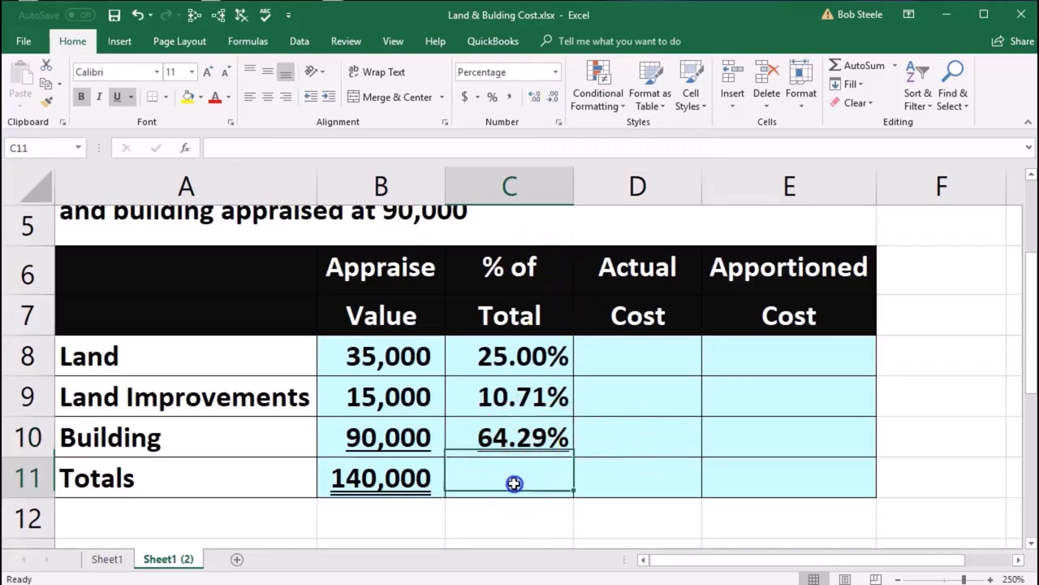
drag(497, 357, 494, 425)
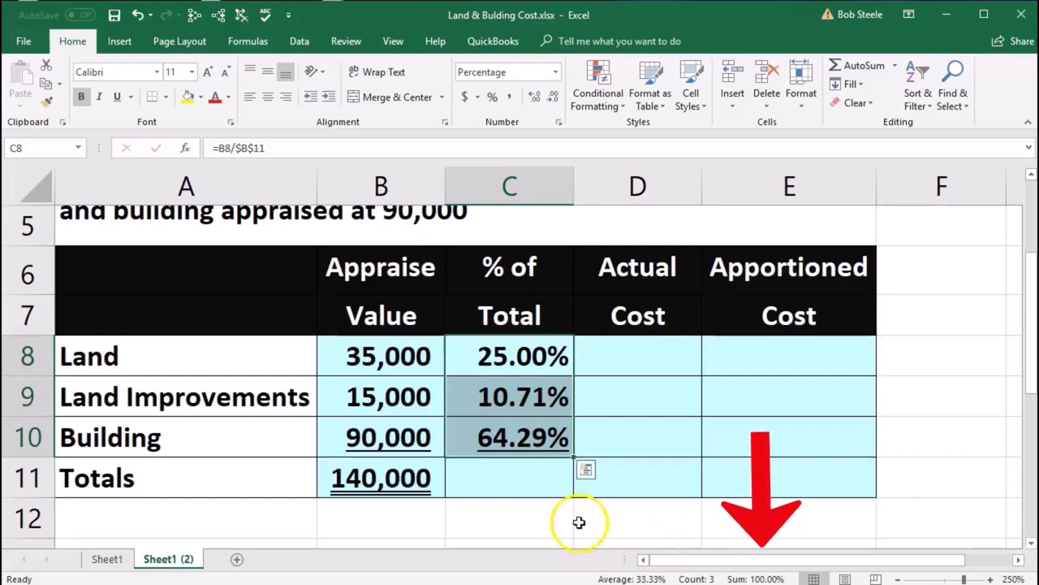
click(528, 473)
key(XF86Calculator)
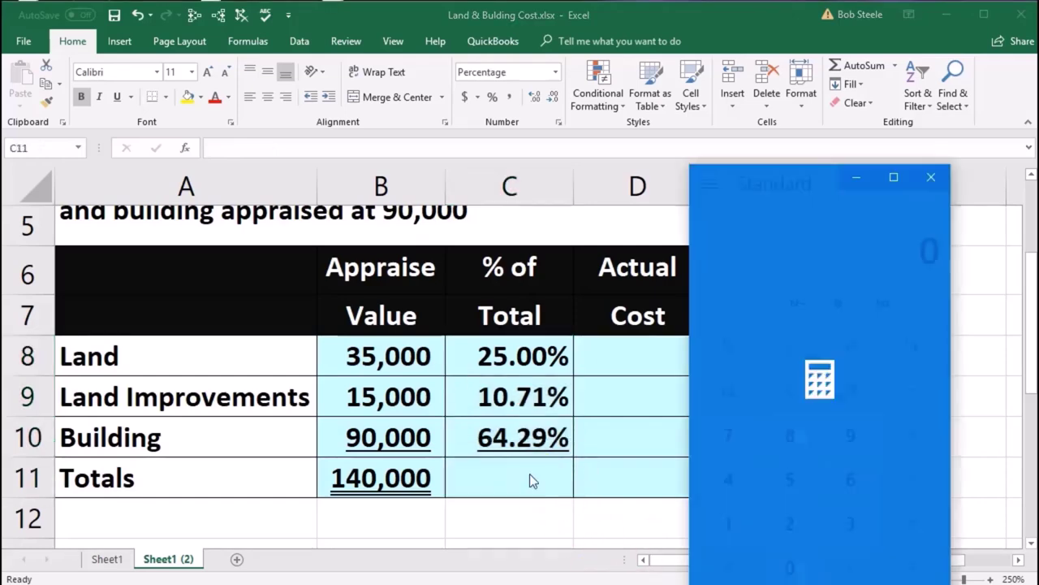
text(2)
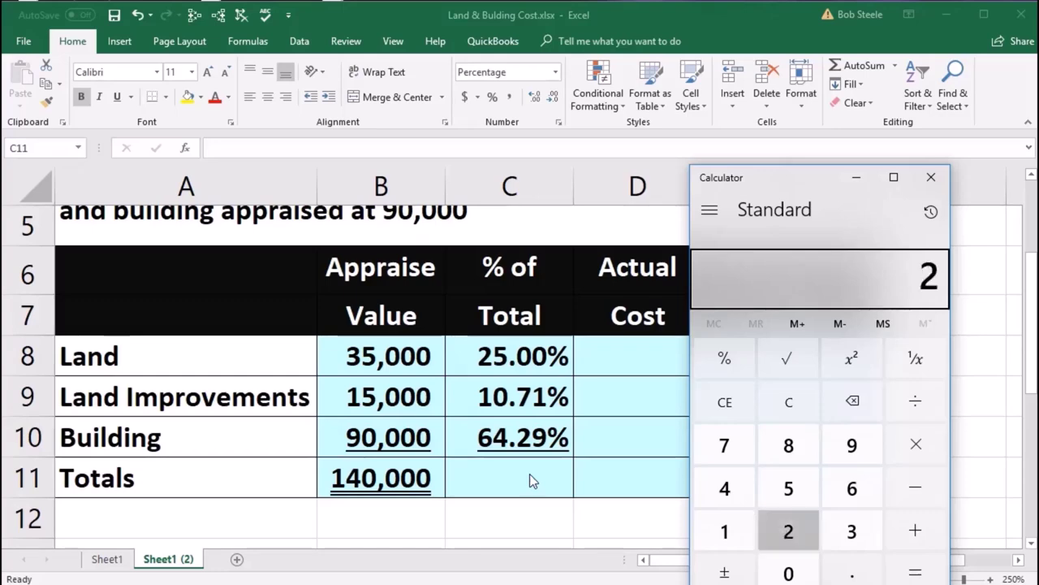
text(5+10.71+64)
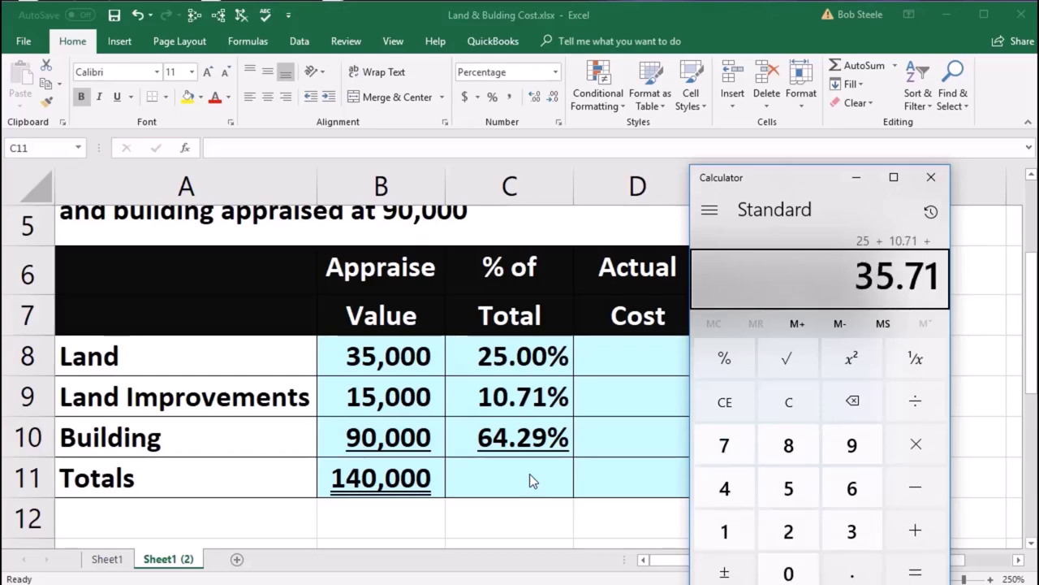
text(.29)
key(Return)
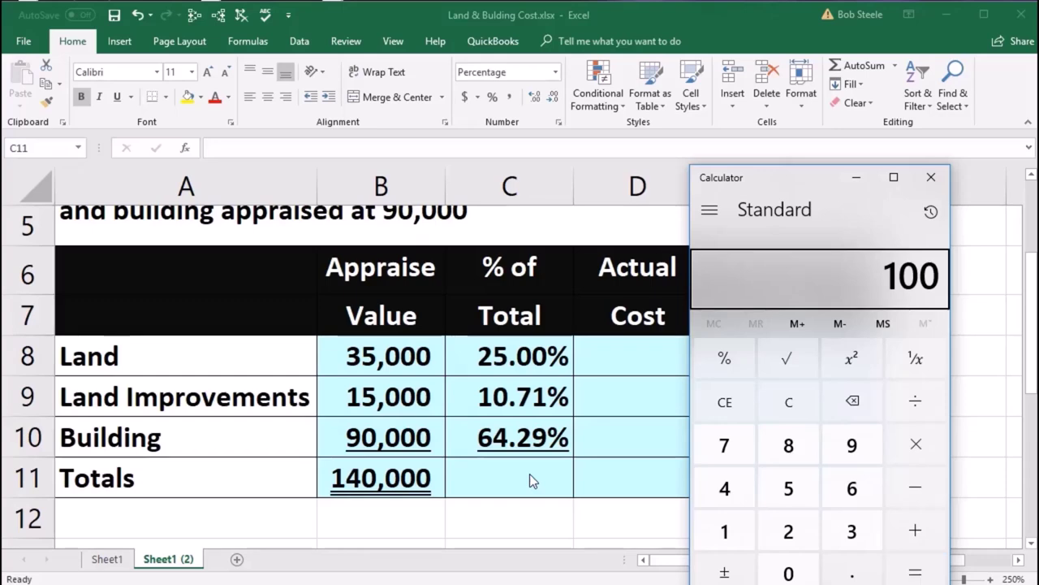
key(alt+F4)
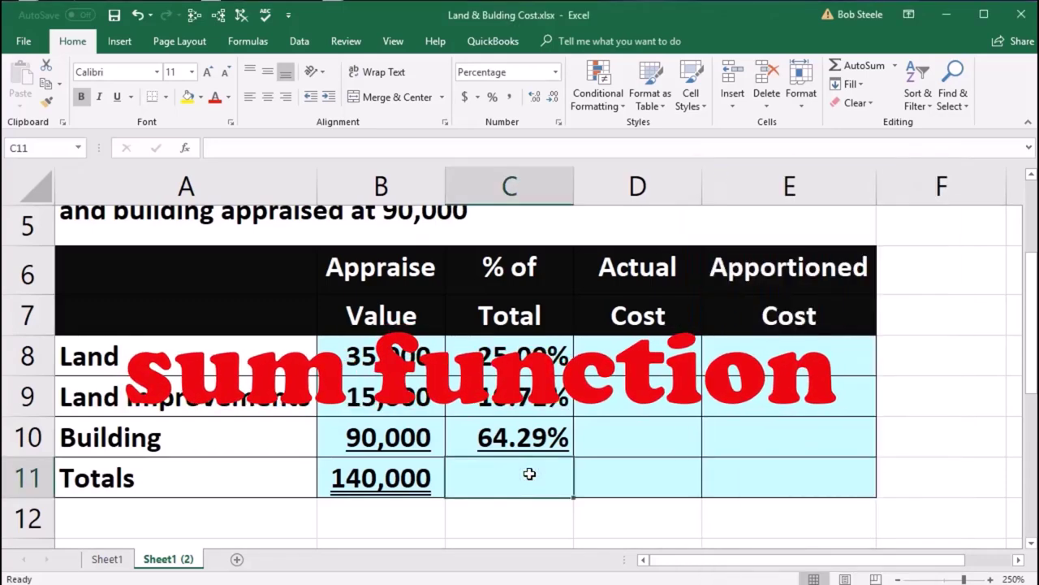
Total the percentages in C11 with the SUM function over C8:C10
text(=sum)
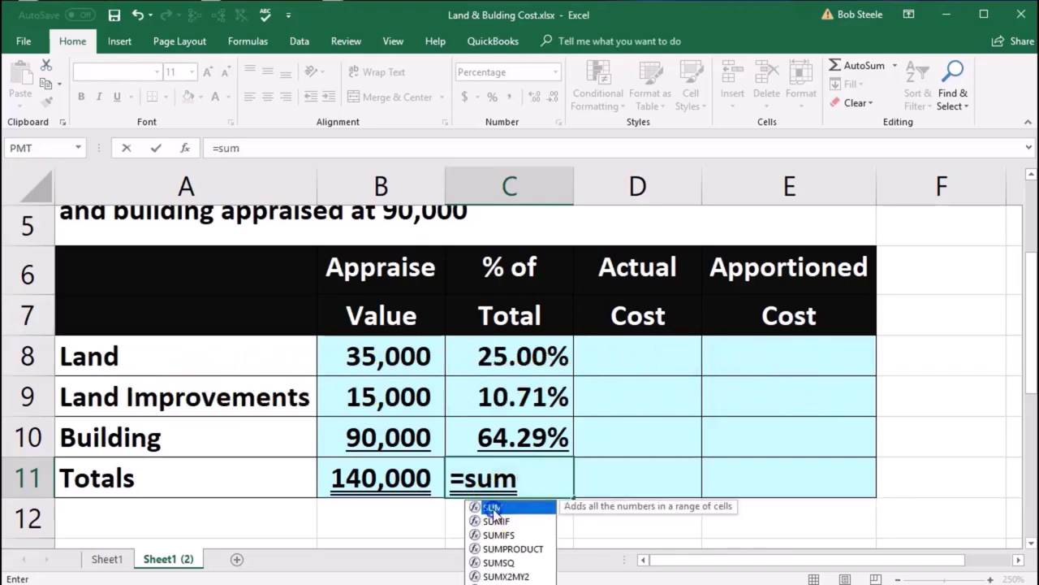
double_click(493, 508)
drag(494, 372, 482, 434)
key(Return)
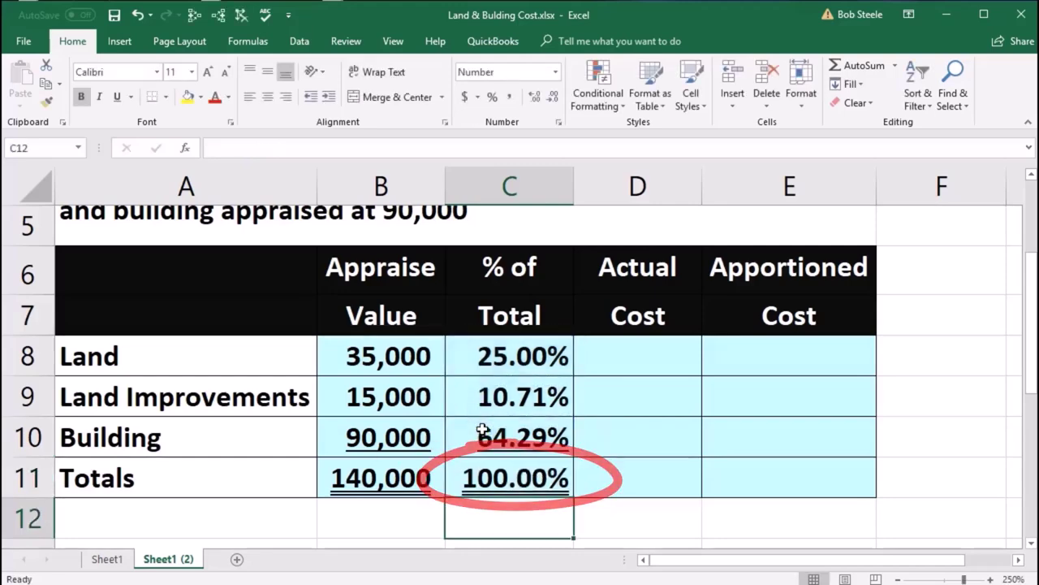
Enter 110,000 in D8 as the actual cost in the Land row
click(605, 361)
scroll(650, 374, up, 2)
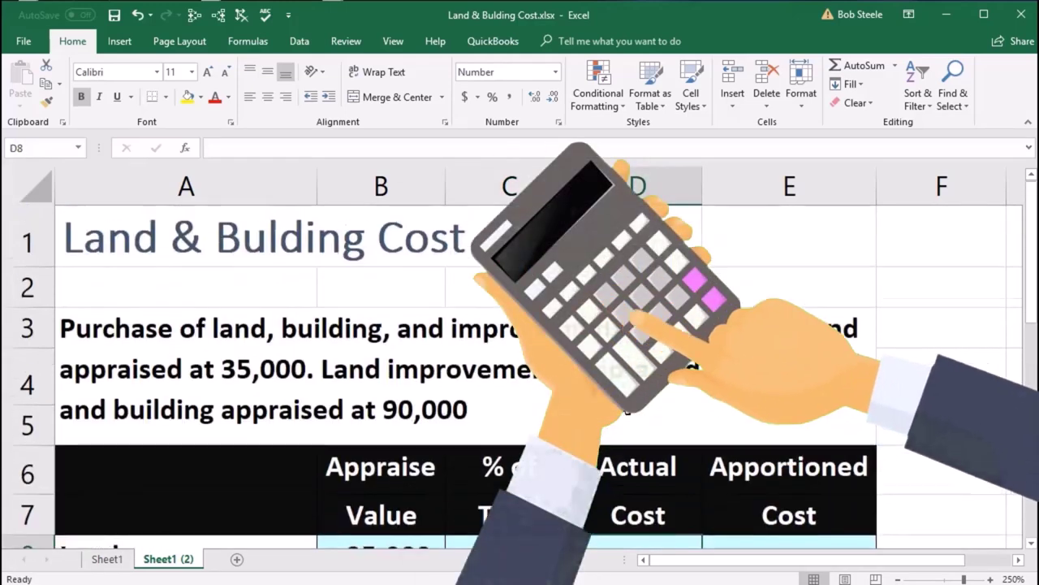
scroll(712, 354, down, 2)
scroll(568, 376, up, 1)
drag(542, 413, 536, 487)
click(620, 428)
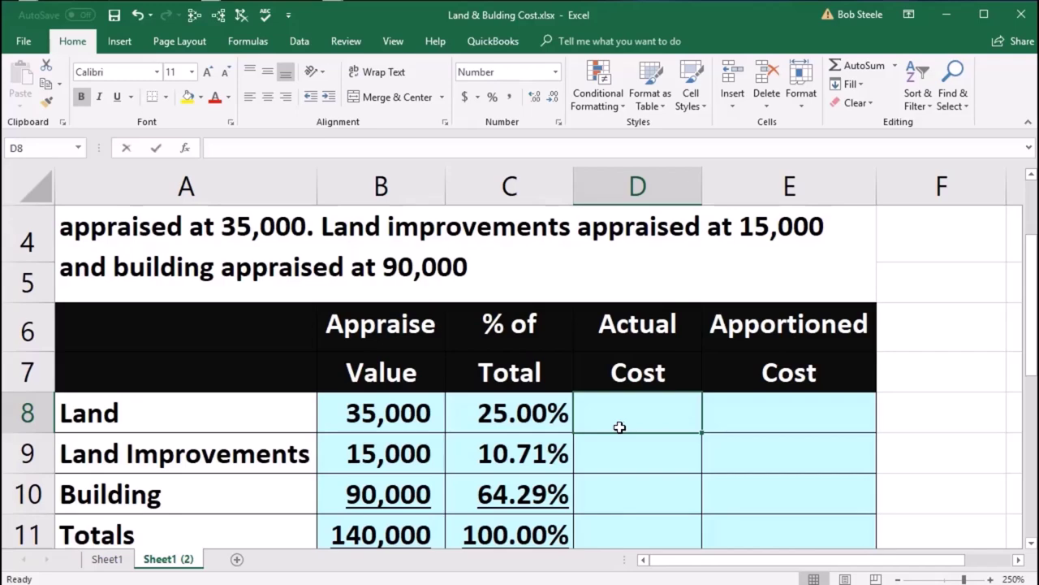
text(11)
text(0,000)
key(Return)
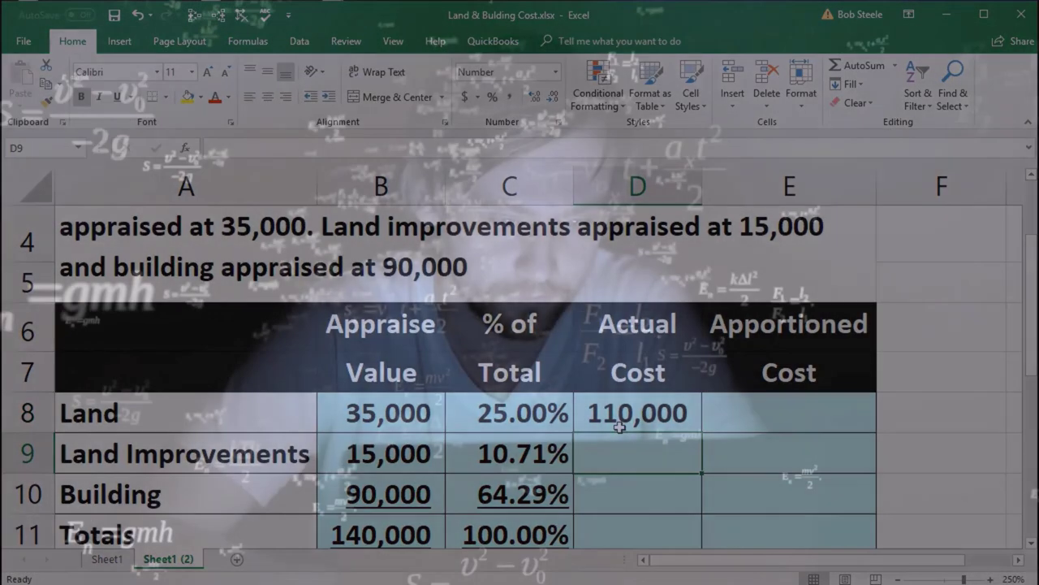
Carry the actual cost down by entering =D8 in D9 and =D9 in D10
text(=)
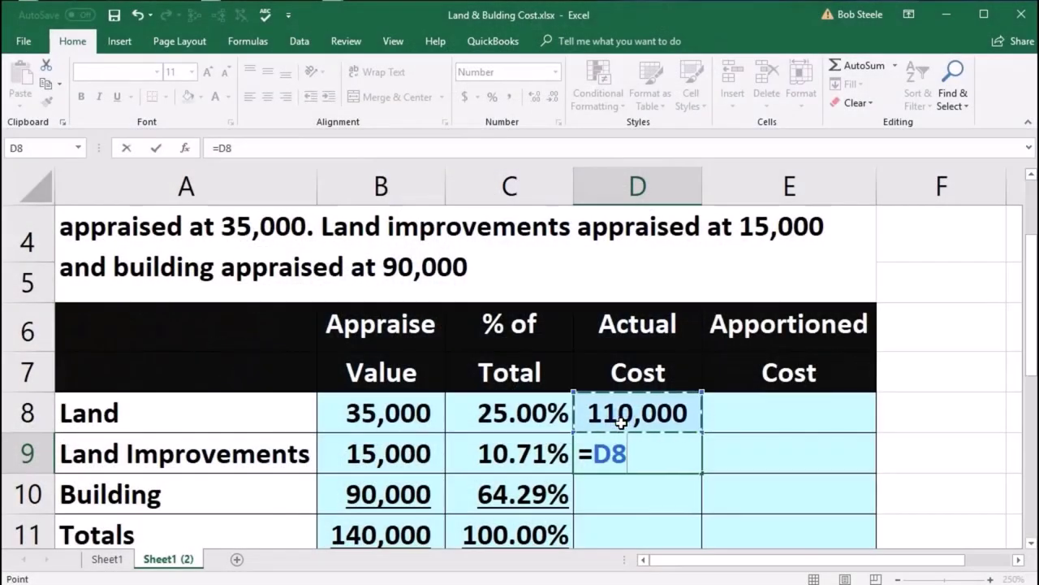
key(Return)
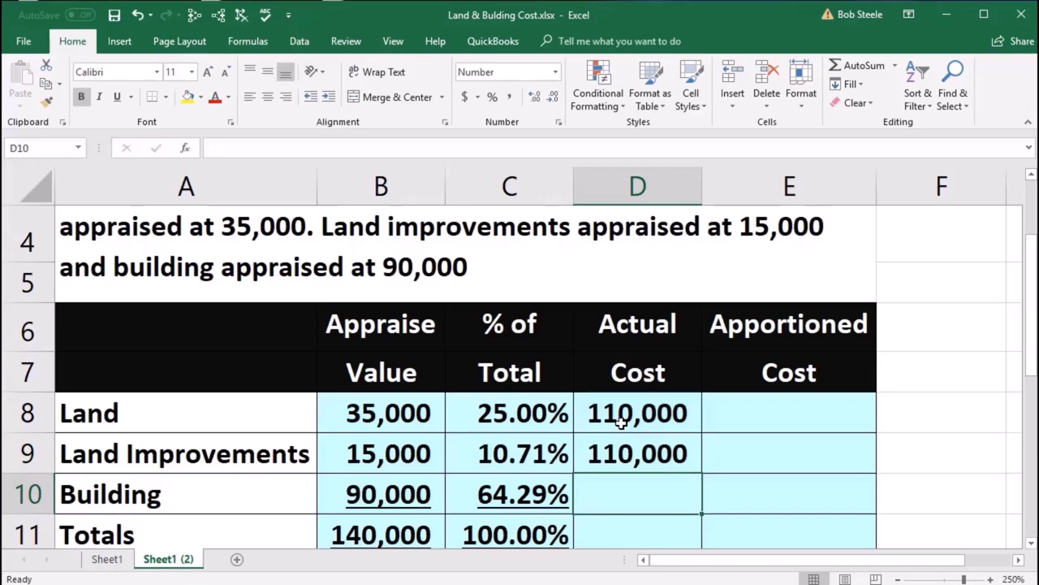
text(=)
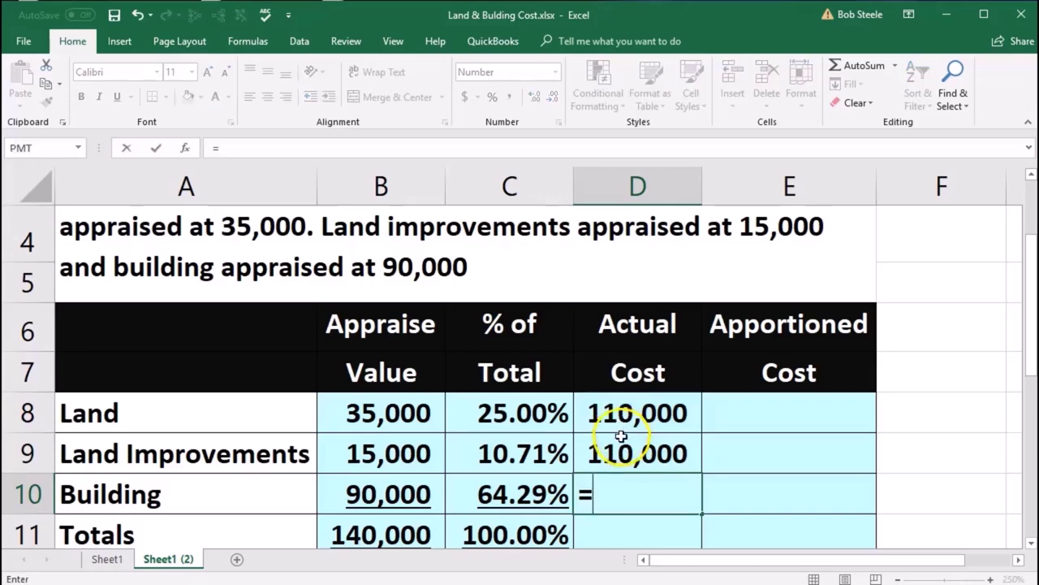
click(621, 446)
key(Return)
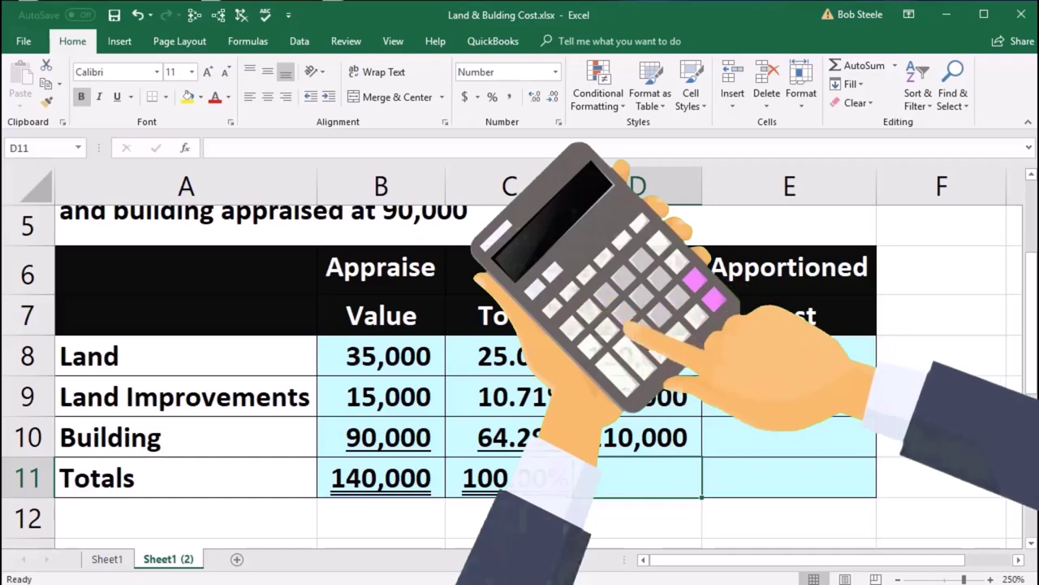
Enter =D8*C8 in E8 to calculate the Land's apportioned cost
click(759, 359)
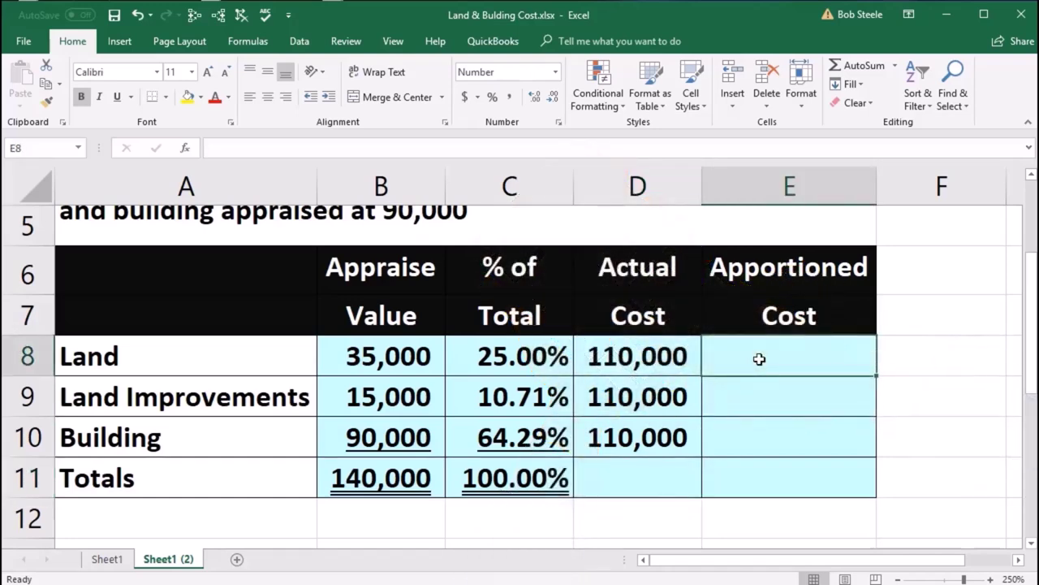
text(=)
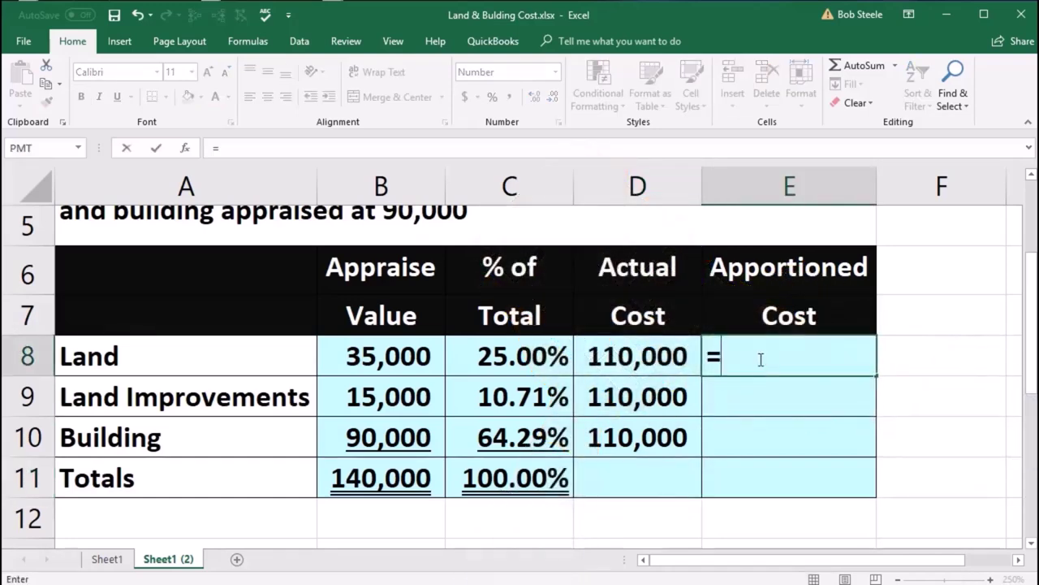
click(671, 362)
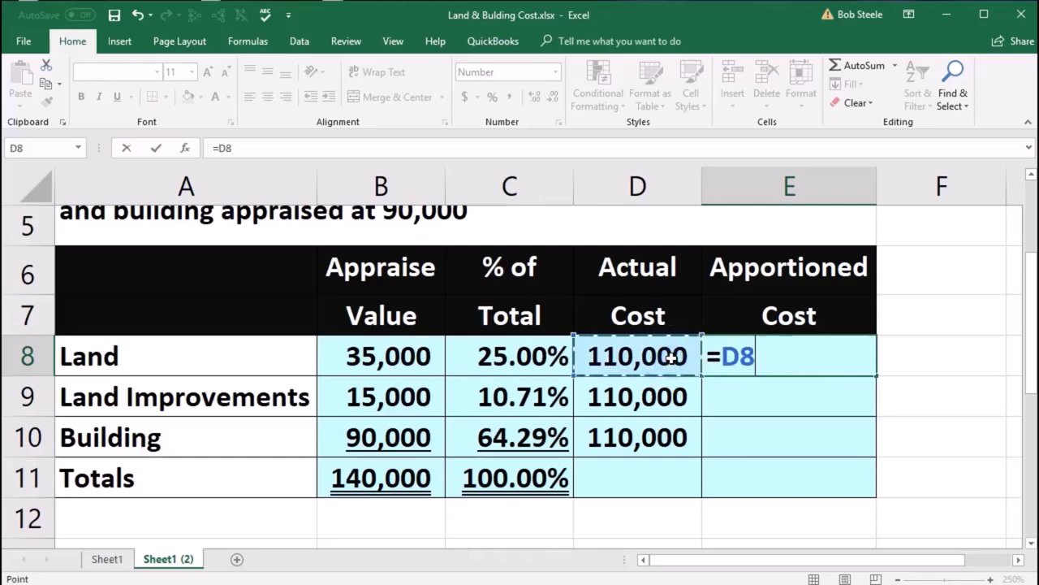
click(477, 355)
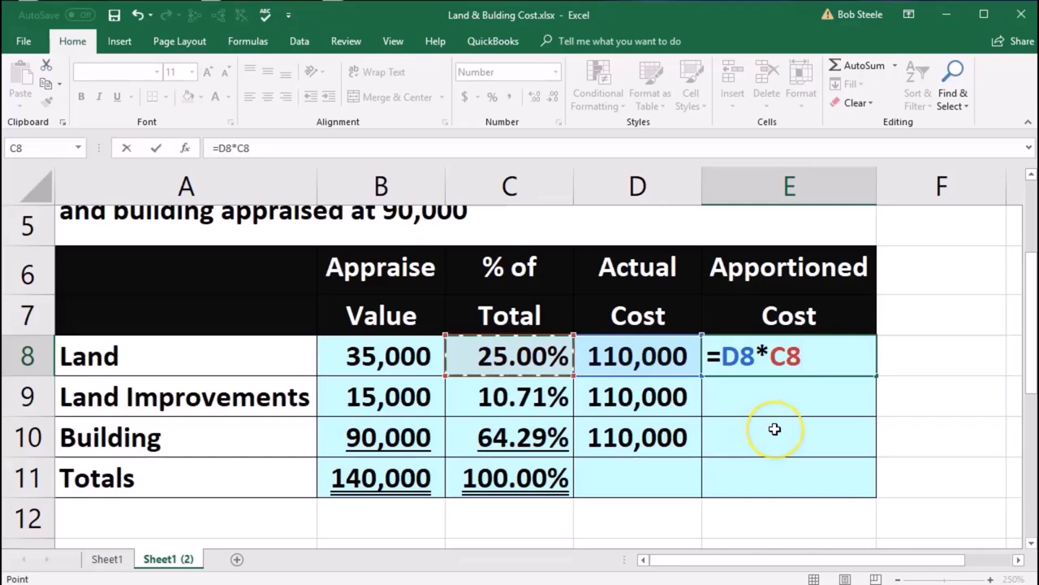
key(Return)
Verify the Land's apportioned cost by multiplying 110000 by .25 in Calculator, and close Calculator
key(XF86Calculator)
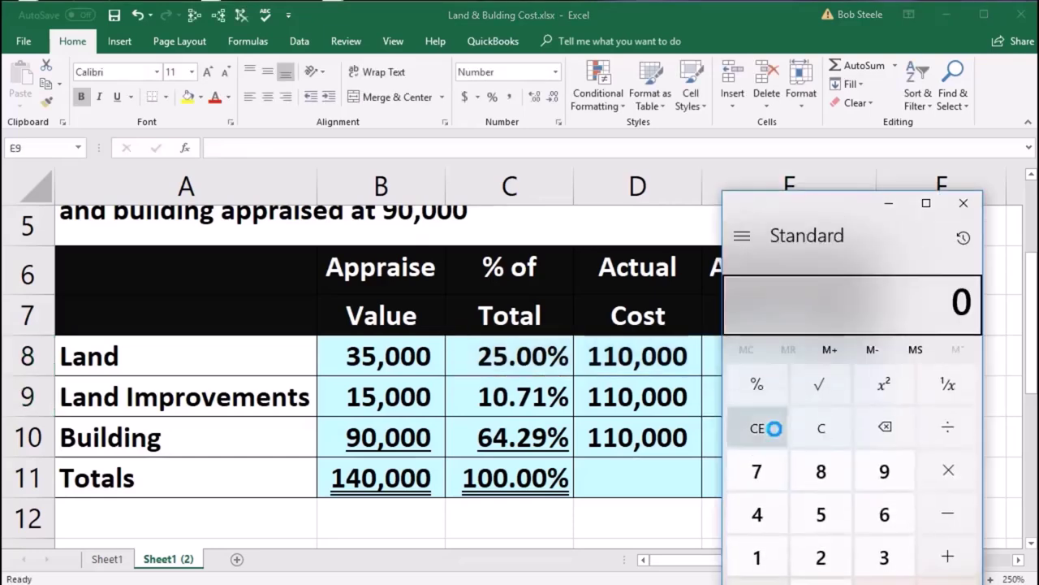
text(1)
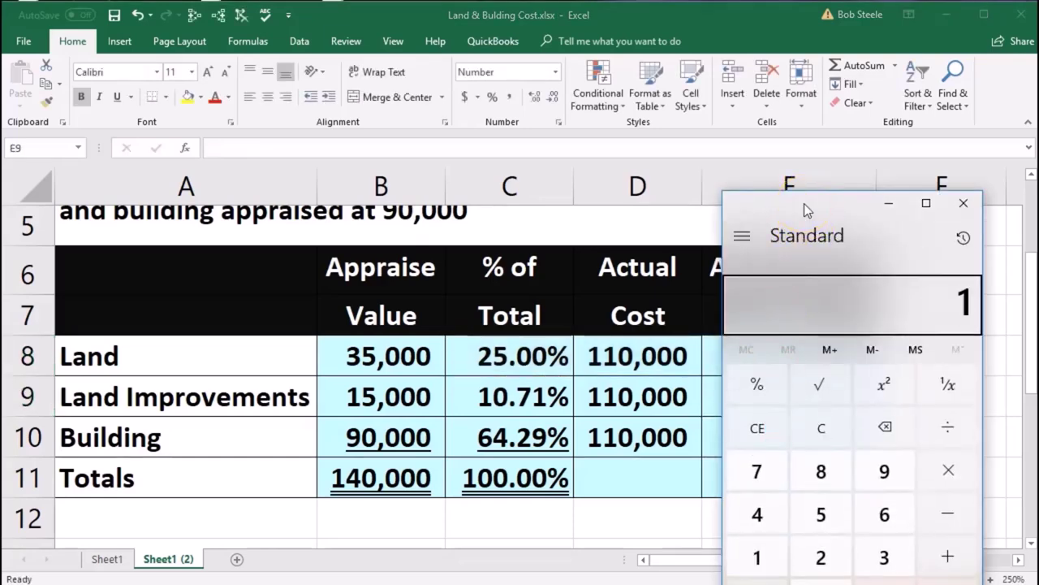
text(10000)
key(asterisk)
text(.25)
key(Return)
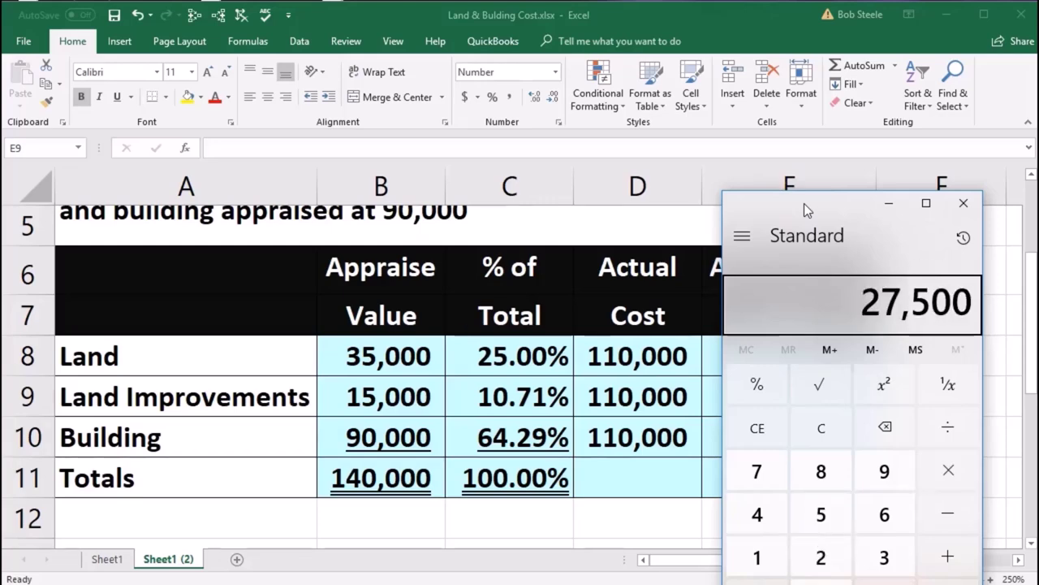
click(967, 208)
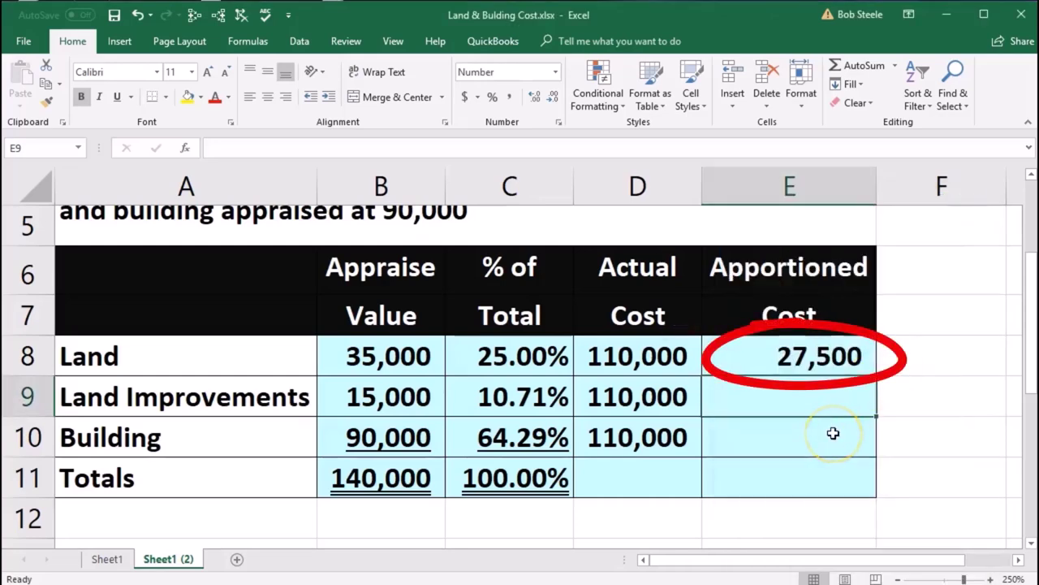
Enter =C9*D9 in E9 to calculate the apportioned cost of Land Improvements
text(=)
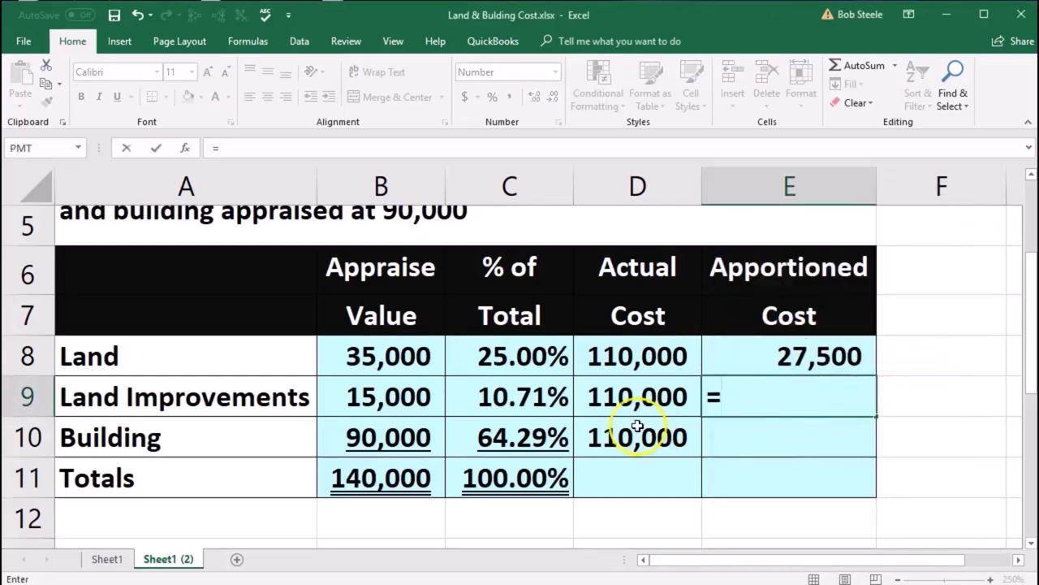
click(518, 397)
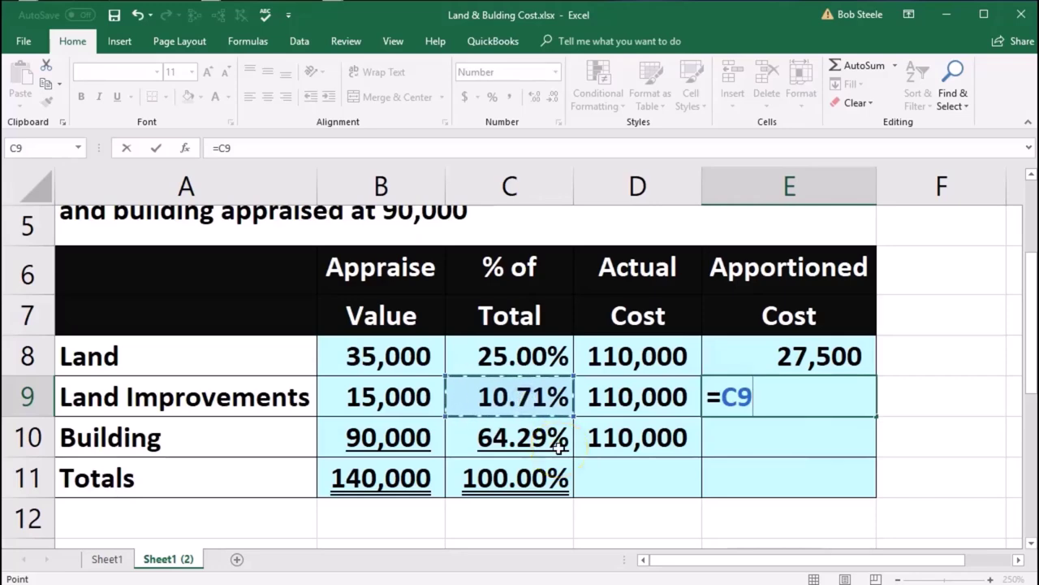
text(*)
click(645, 399)
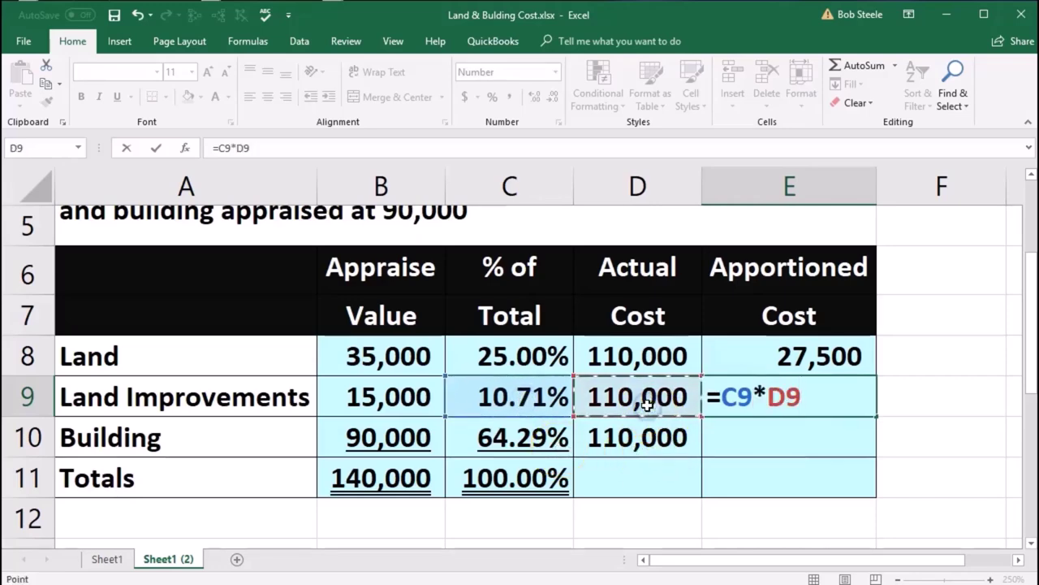
key(Return)
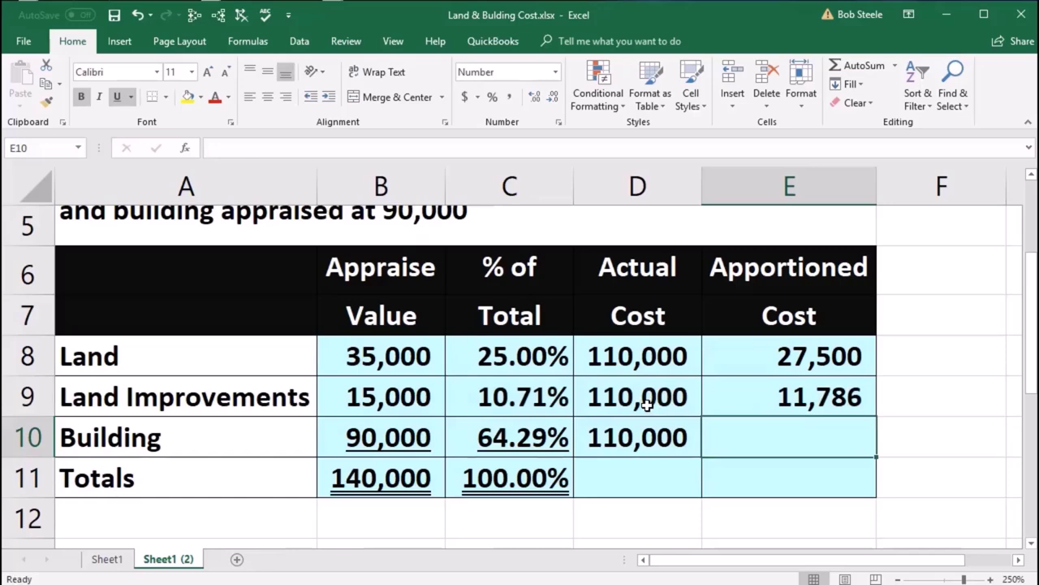
Enter =C10*D10 in E10 to calculate the Building's apportioned cost
text(=)
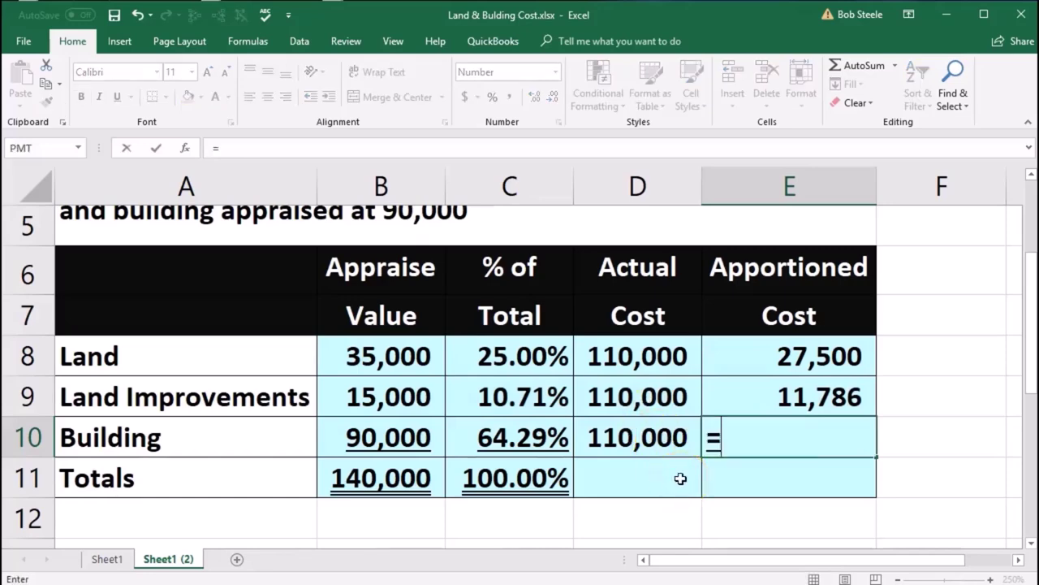
click(534, 435)
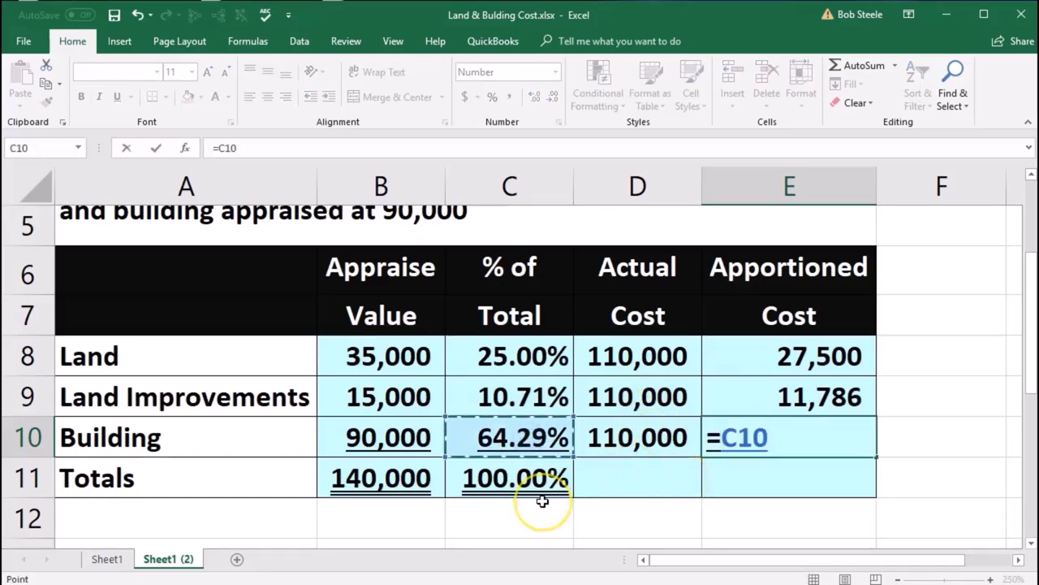
text(*)
click(618, 448)
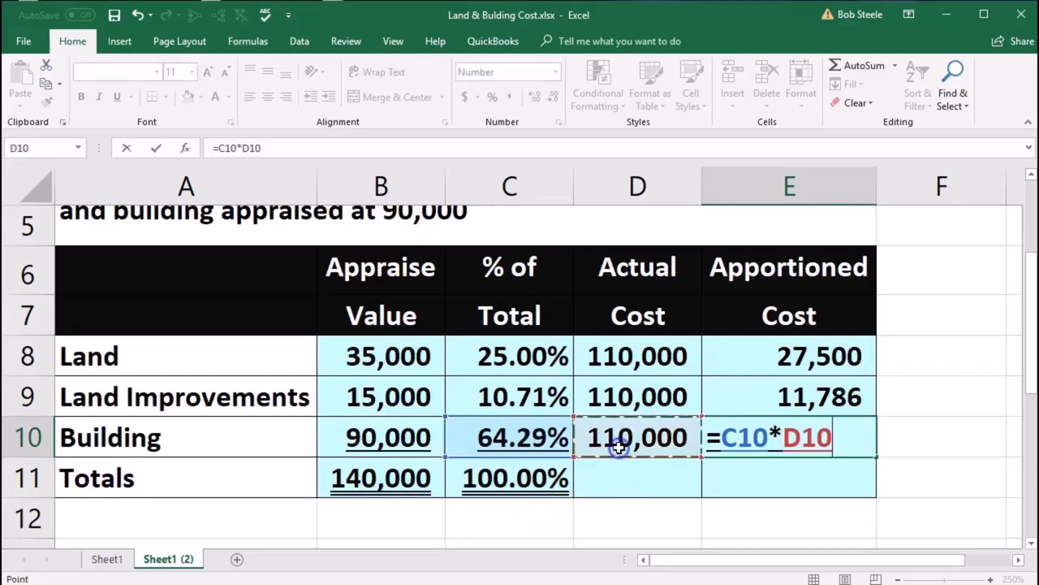
key(Return)
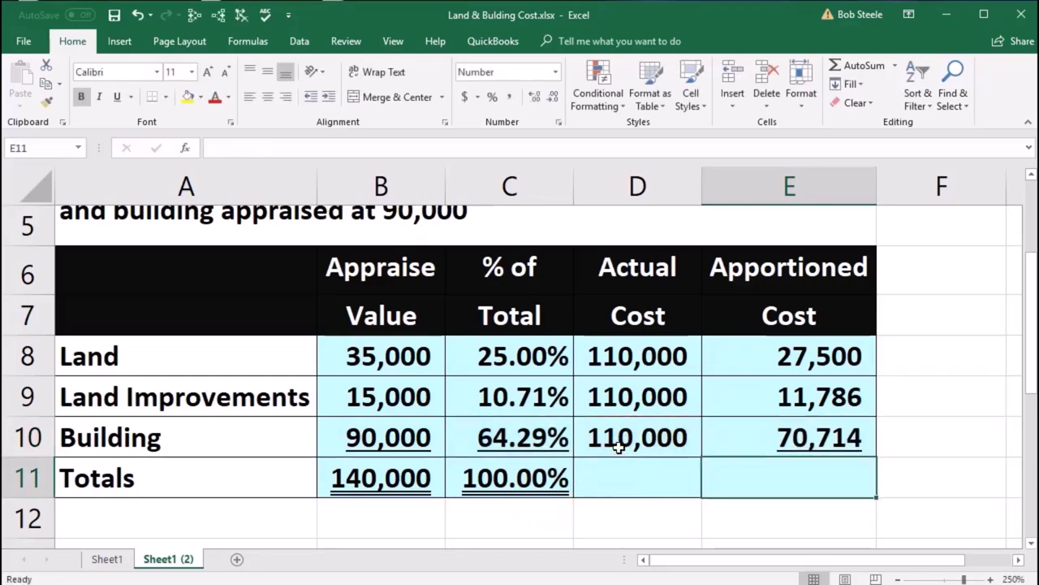
Check the sum of the apportioned costs by adding 27500+11786+70714 in Calculator, and close Calculator
key(XF86Calculator)
drag(796, 212, 568, 217)
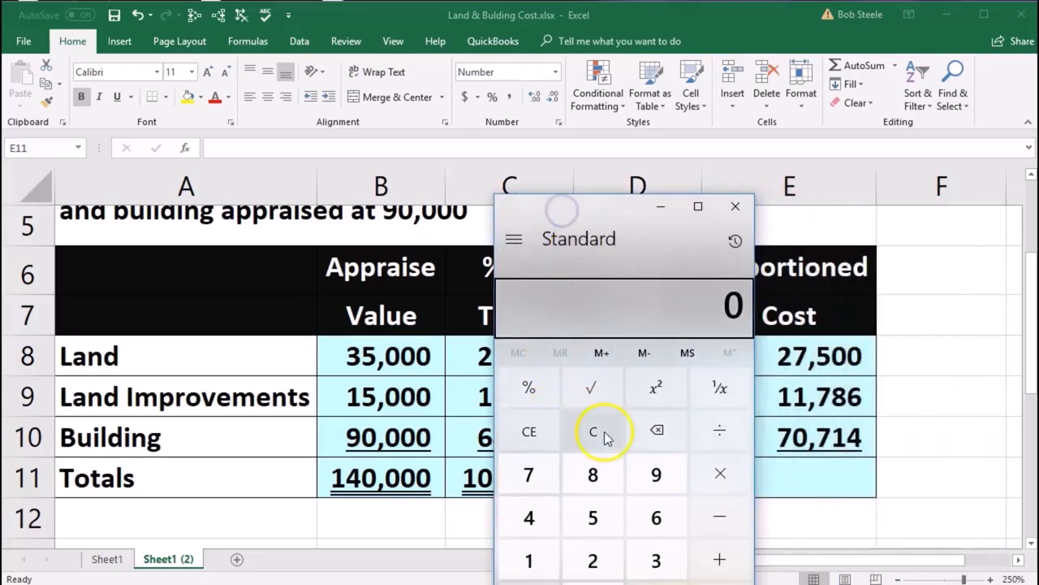
text(0+11786+70)
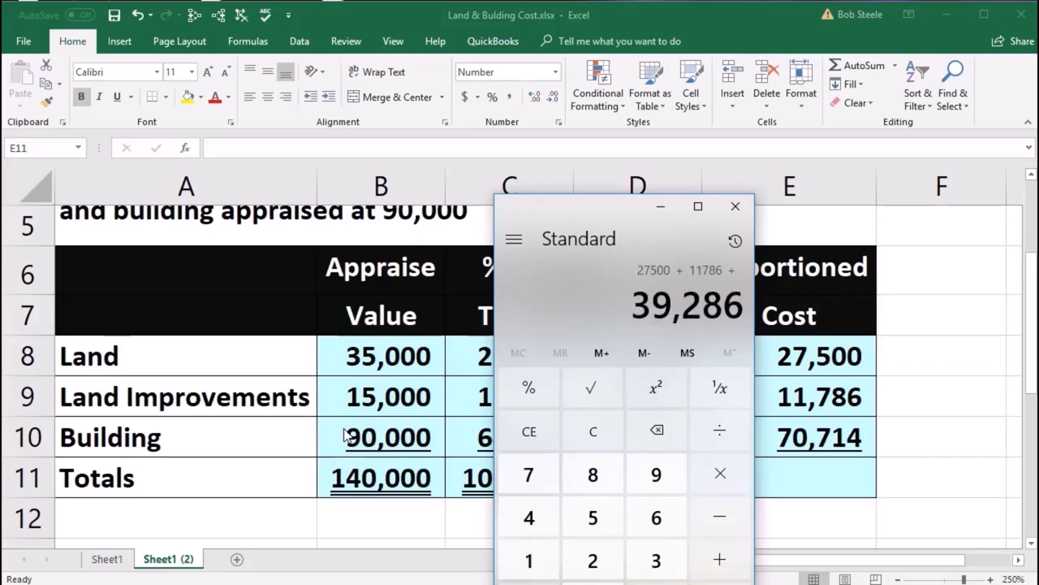
text(4)
key(Return)
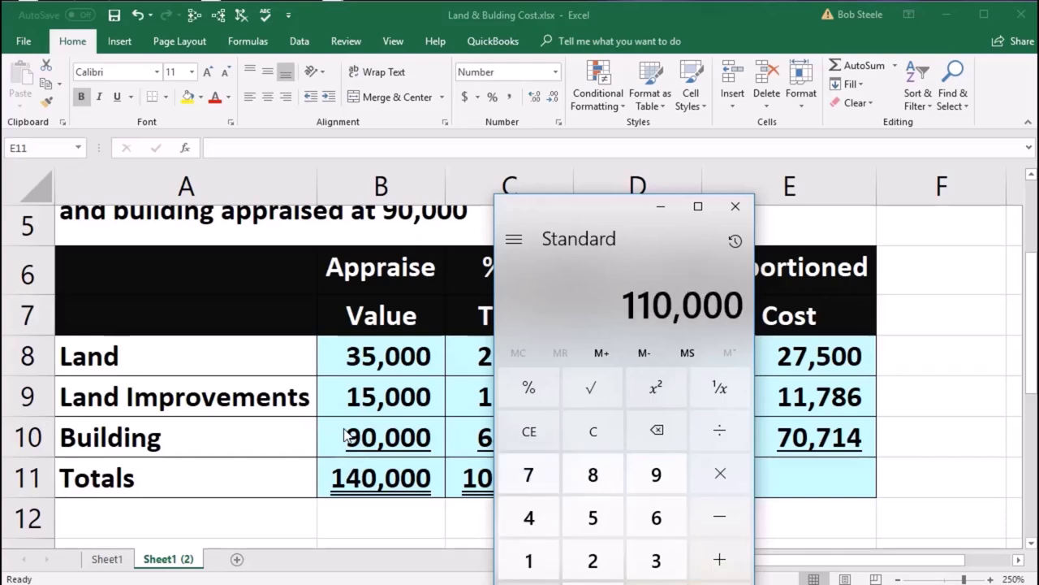
click(733, 209)
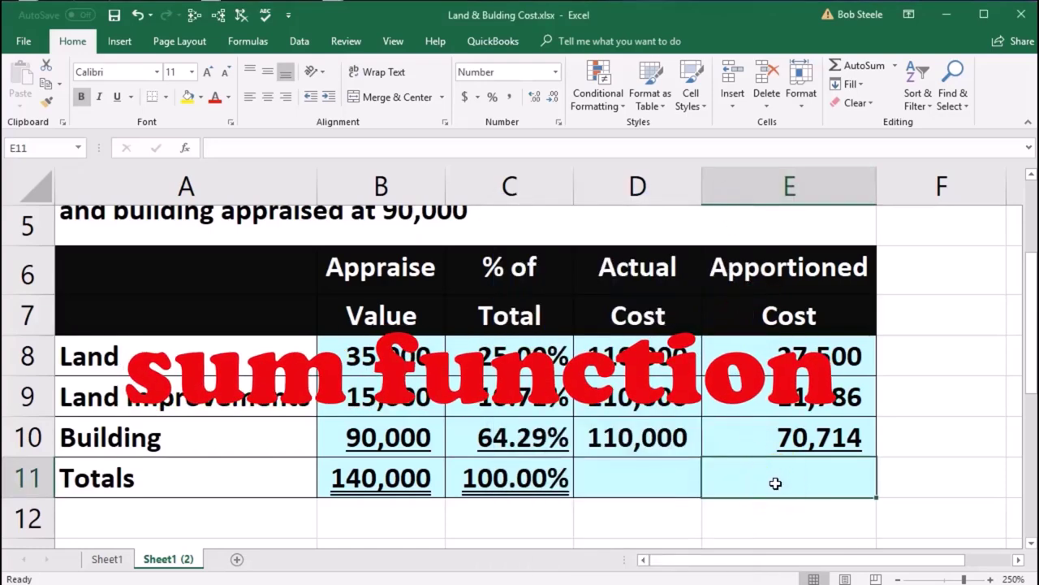
Total the apportioned costs in E11 with the SUM function over E8:E10
text(=)
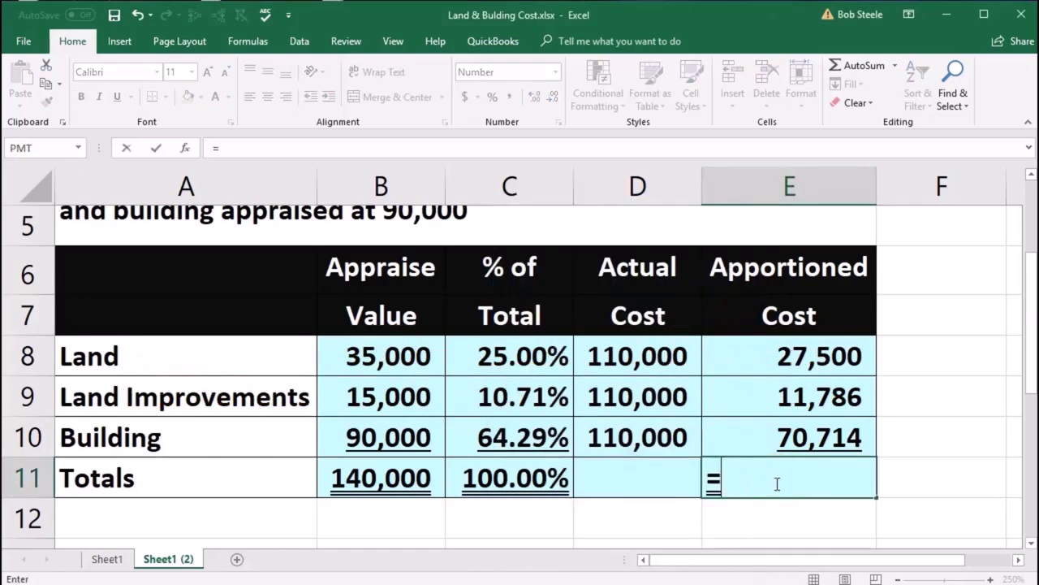
text(sum)
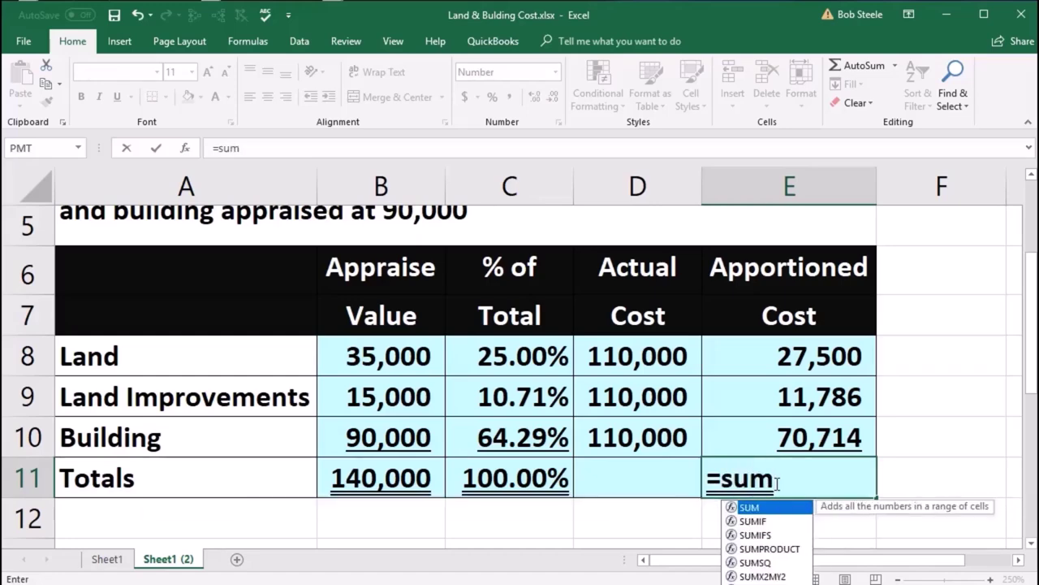
double_click(751, 508)
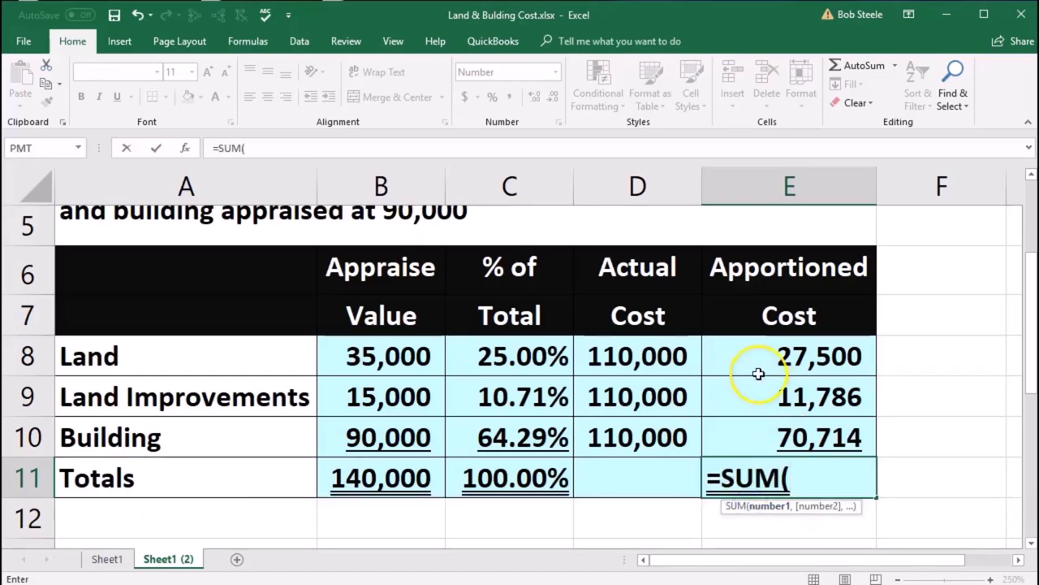
drag(751, 364, 754, 437)
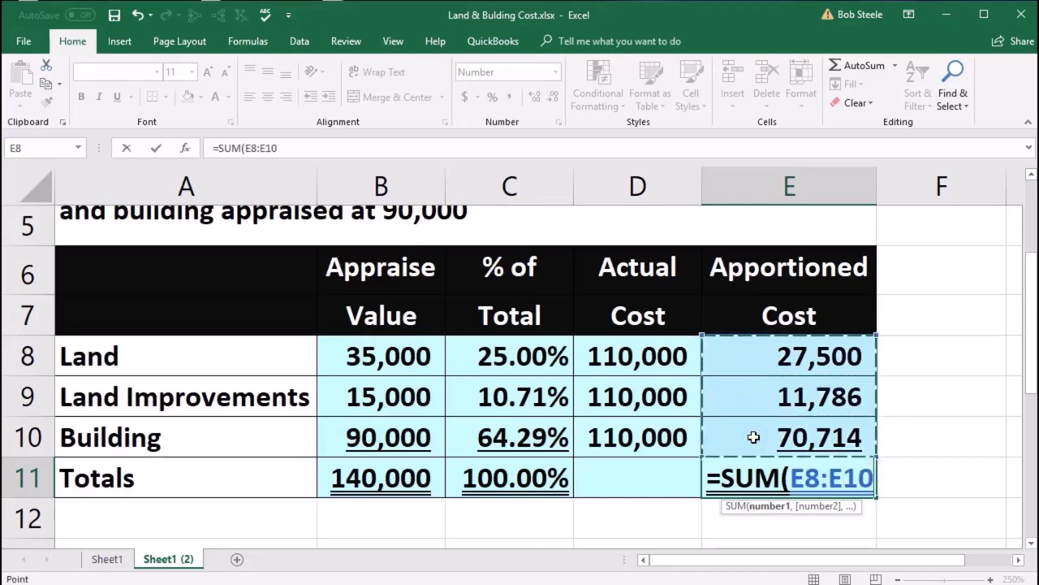
key(Return)
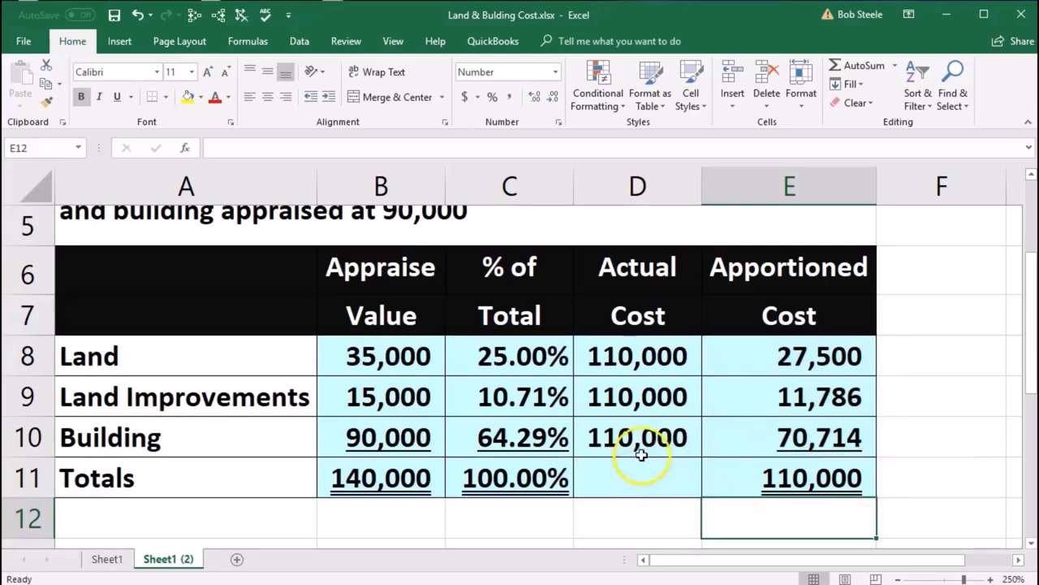
Review the purchase description, the appraised values in B8:B10, and the percentage formulas in C8 and C11
scroll(627, 349, up, 2)
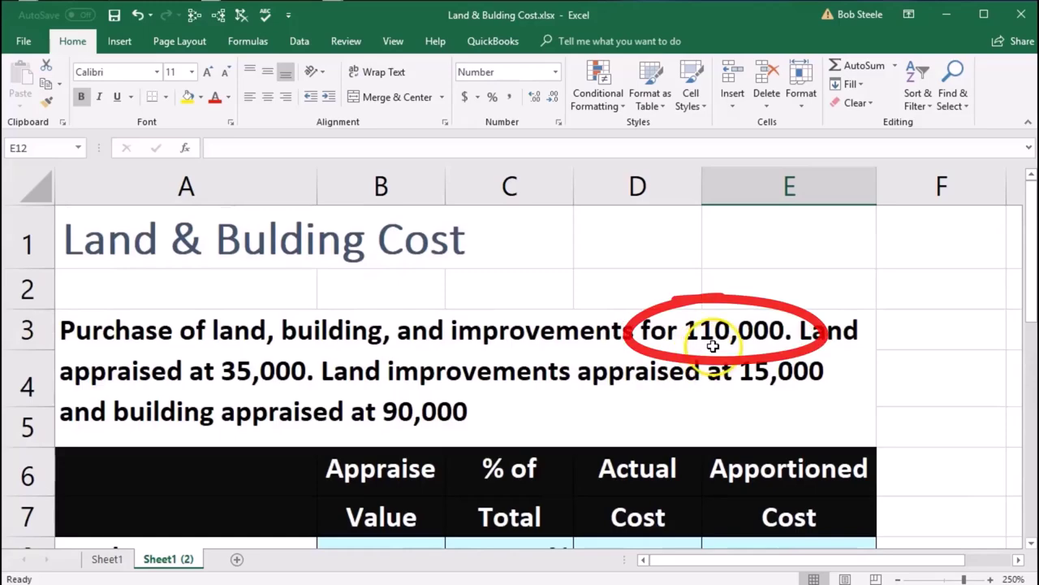
scroll(715, 341, down, 1)
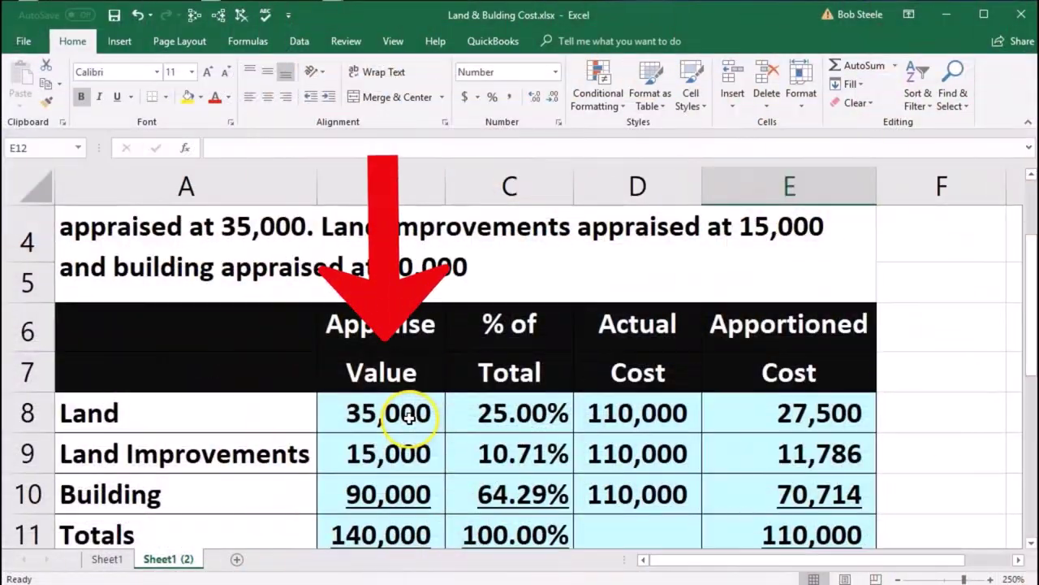
drag(408, 415, 403, 480)
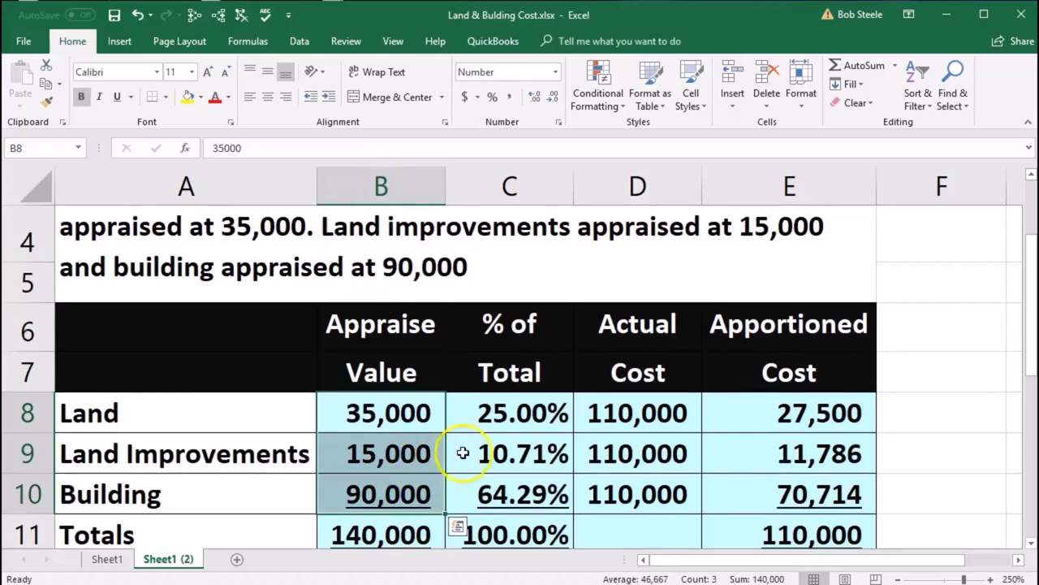
click(504, 422)
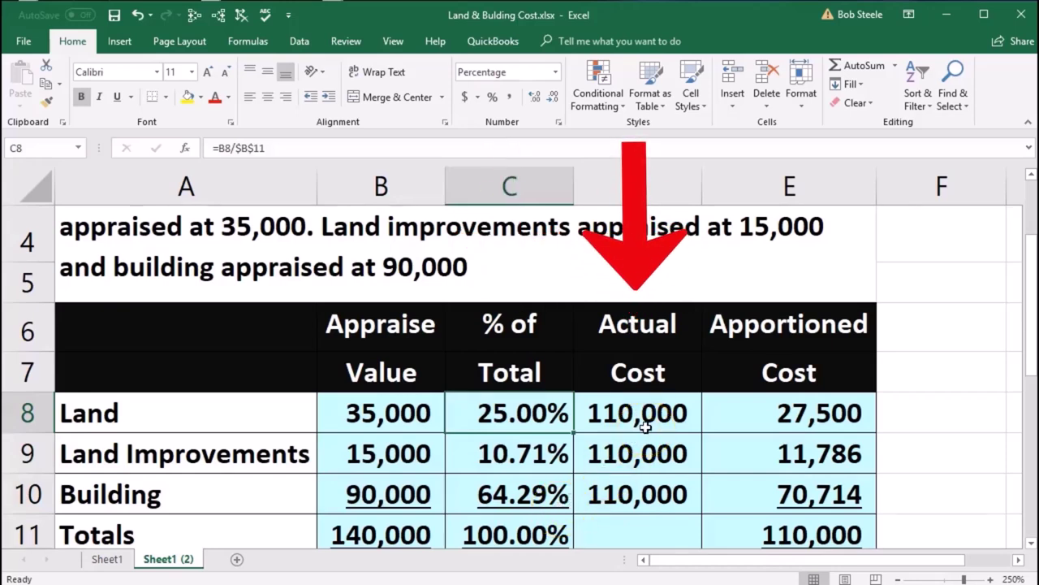
click(558, 527)
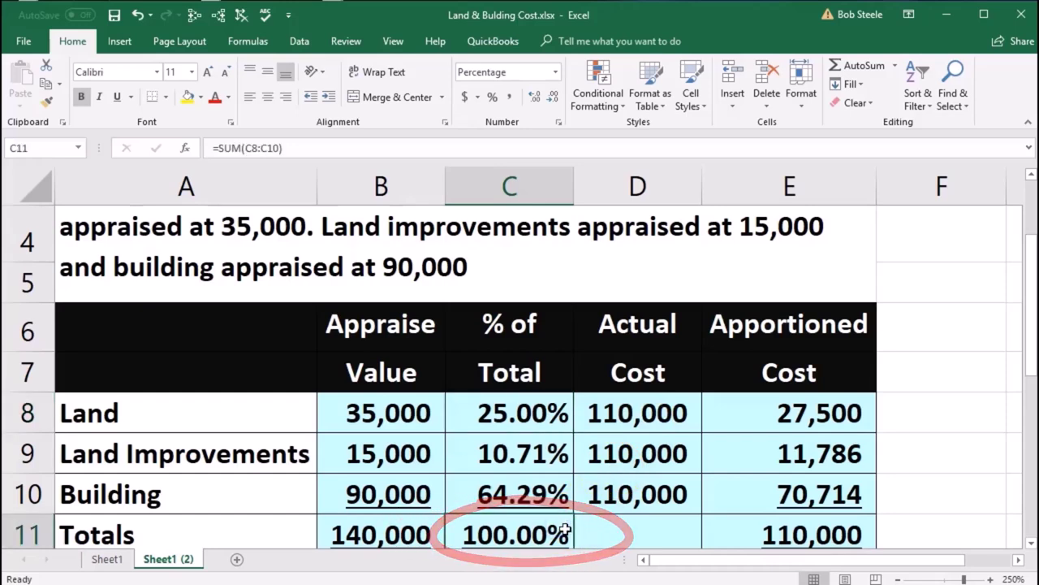